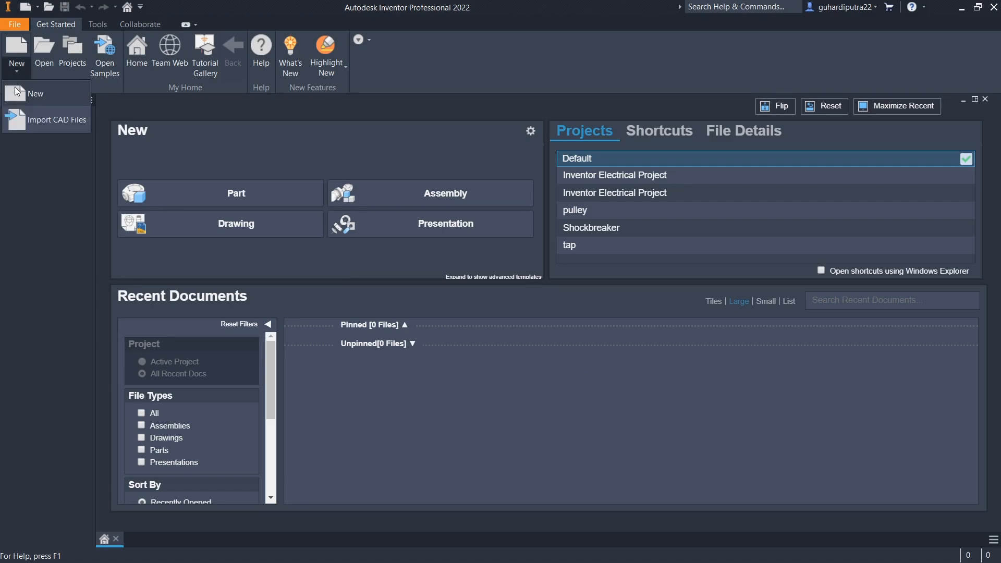
- Create a new part and start a 2D sketch on the YZ origin plane
left_click(661, 420)
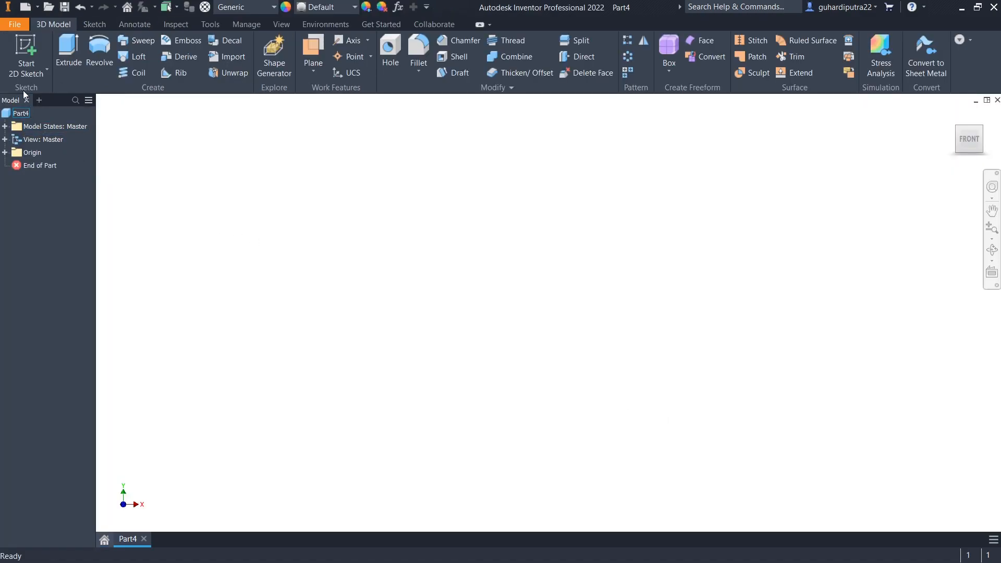
left_click(21, 76)
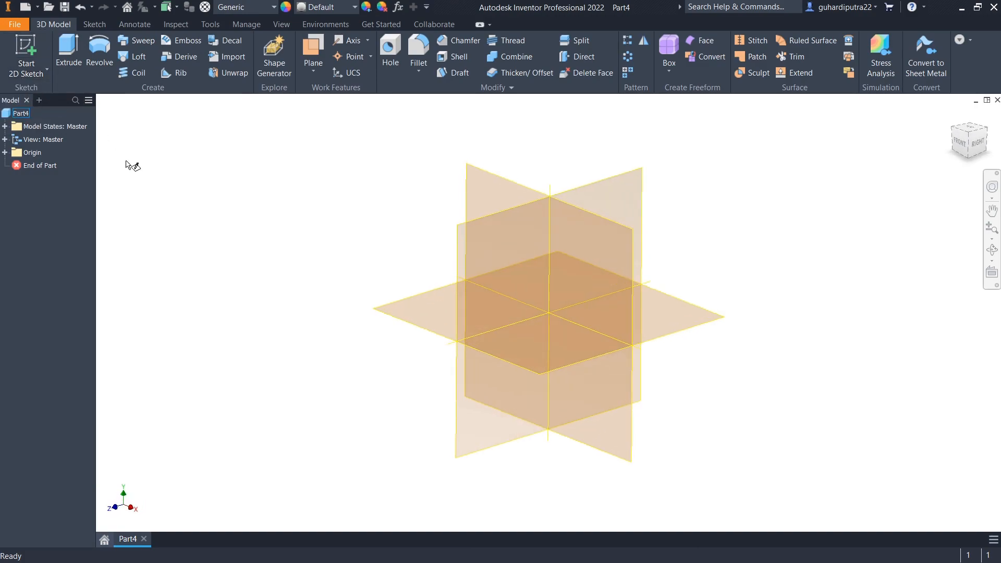
left_click(454, 252)
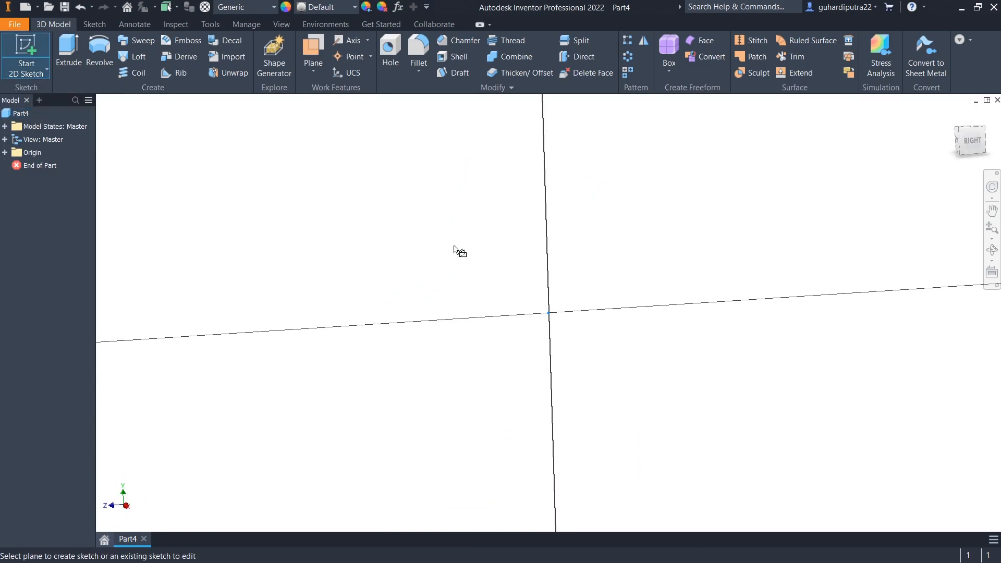
- Sketch an L-shaped profile from a vertical line rising about 15.5 mm from the origin, about 6 mm wide upright, with a long horizontal leg above the axis
left_click(76, 53)
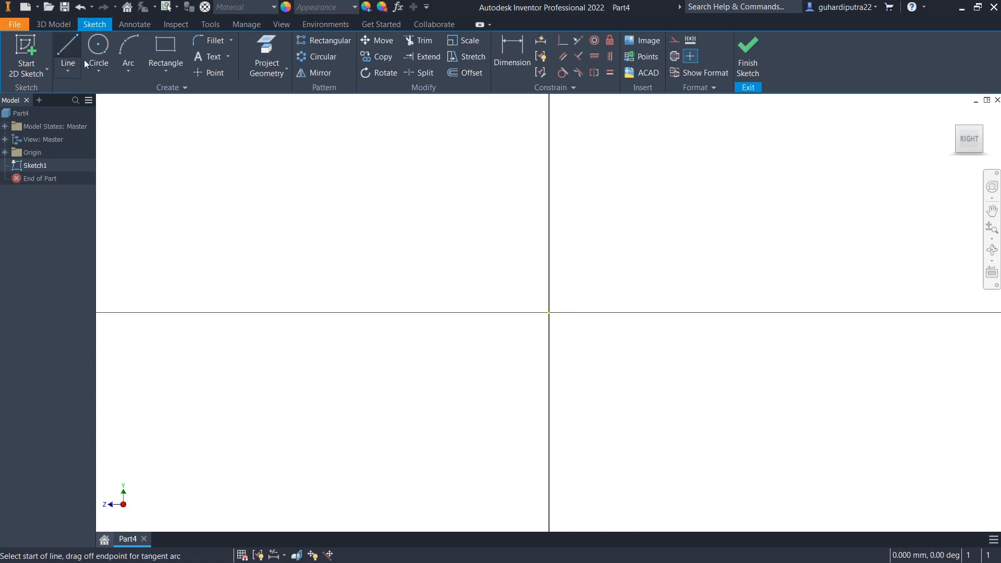
left_click(549, 313)
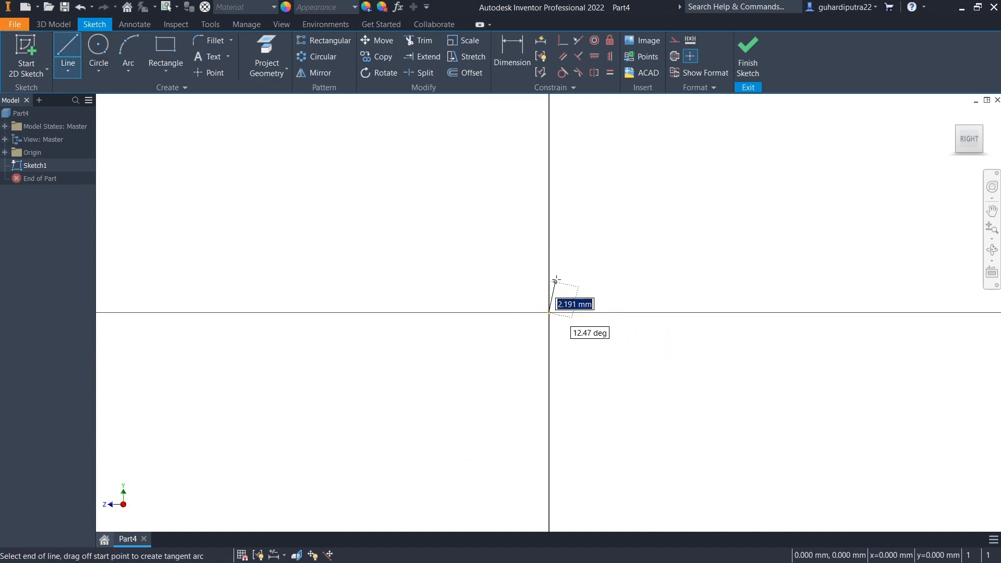
left_click(549, 116)
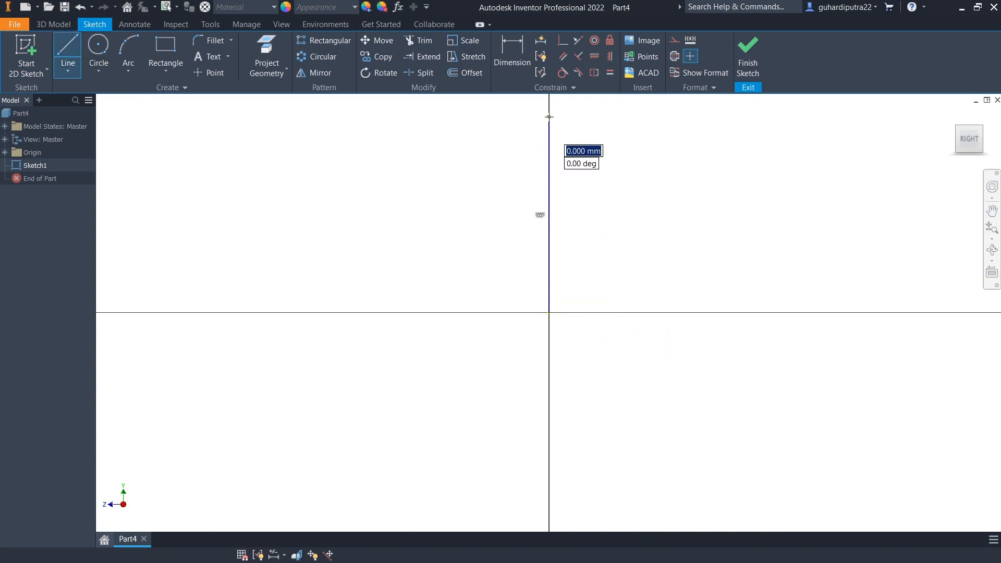
left_click(625, 117)
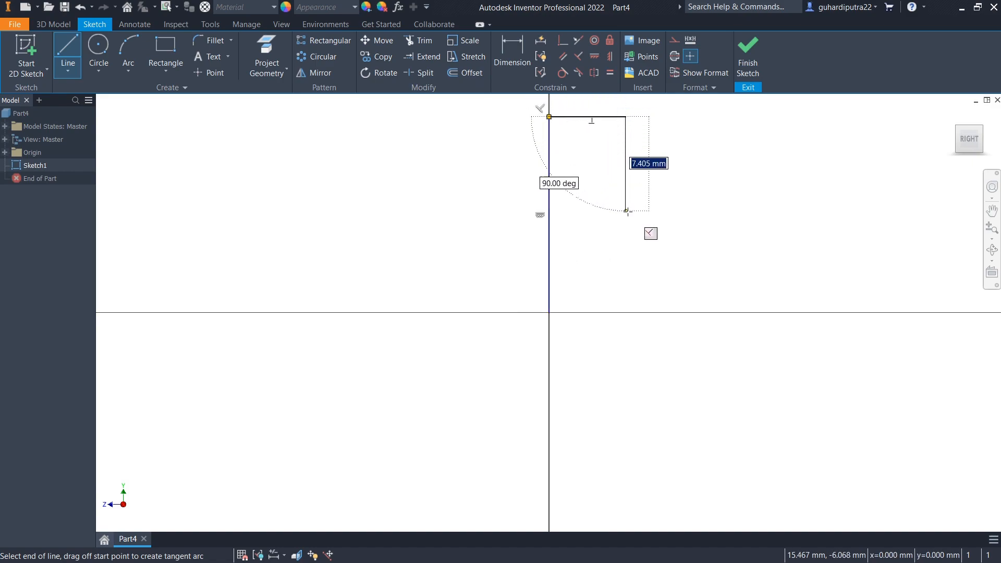
left_click(626, 259)
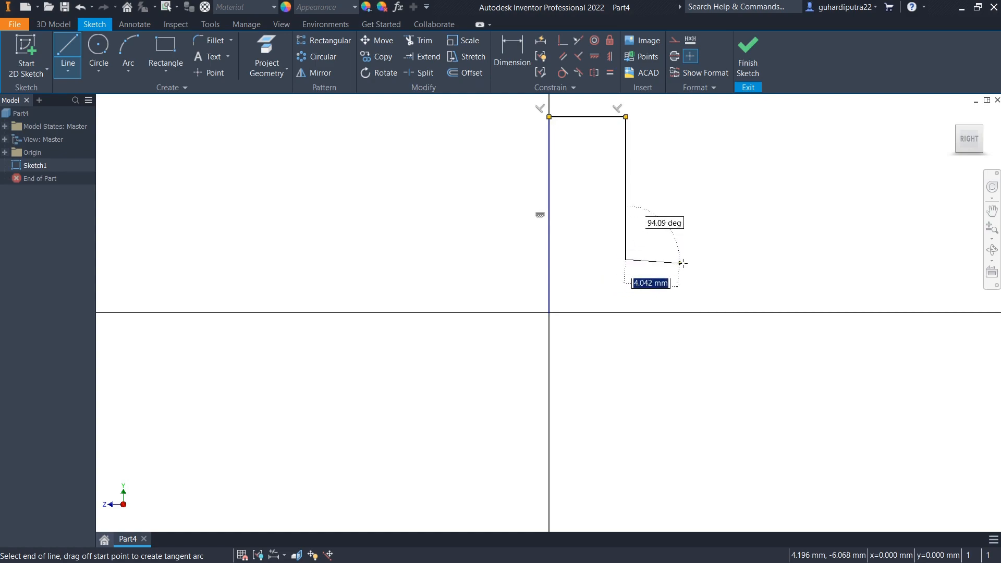
left_click(777, 259)
left_click(777, 291)
left_click(549, 291)
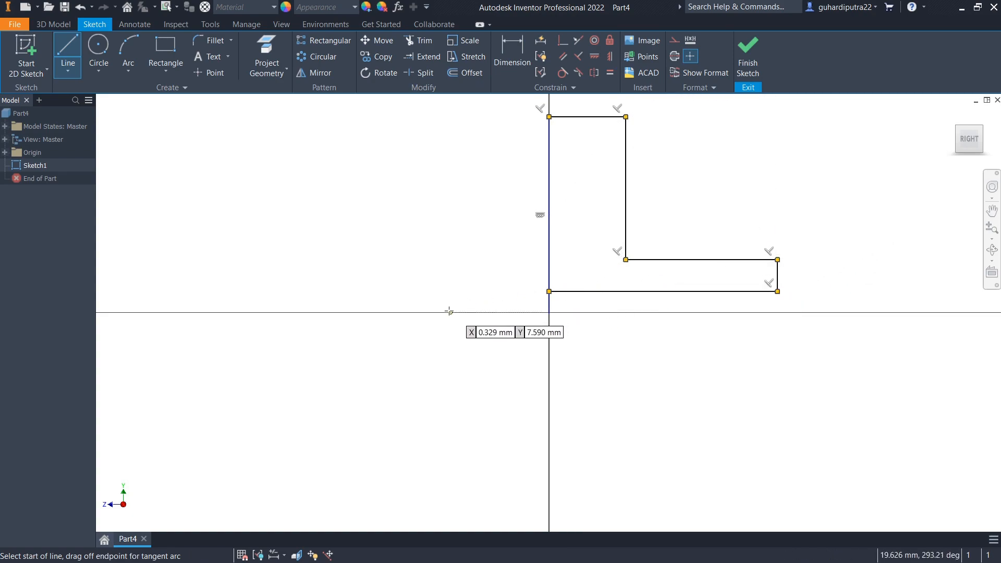
- Draw a horizontal line through the origin extending past both ends of the profile and convert it to a centerline
left_click(520, 313)
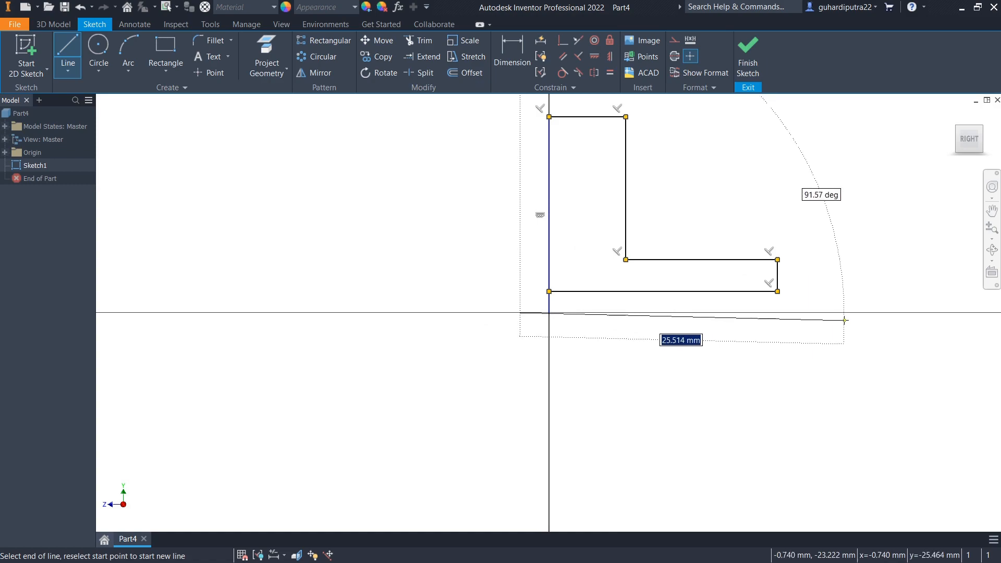
left_click(826, 312)
right_click(861, 261)
left_click(902, 260)
left_click(689, 56)
- Dimension the profile's top edge from the centerline as a diameter of 46 mm
left_click(514, 40)
left_click(574, 312)
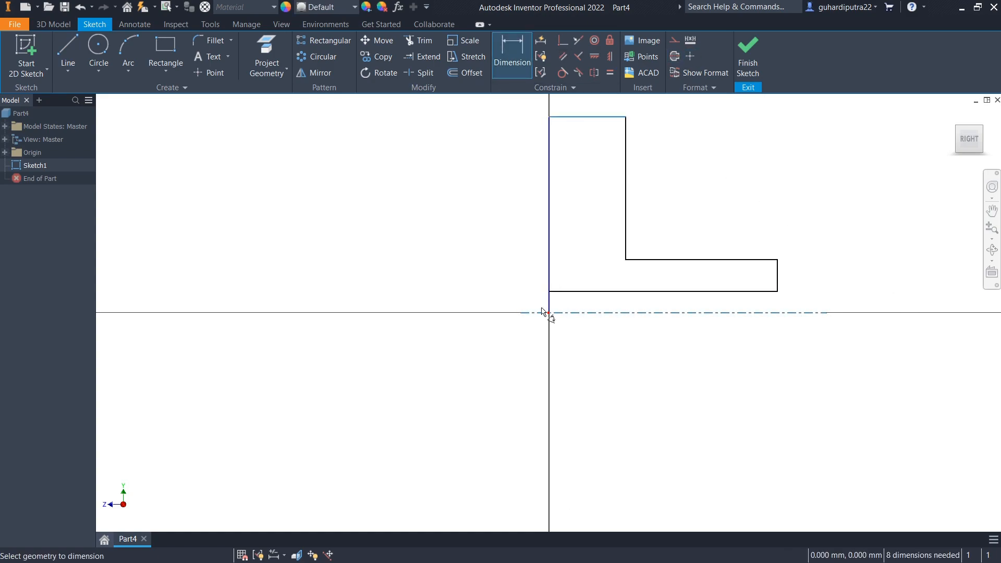
left_click(451, 267)
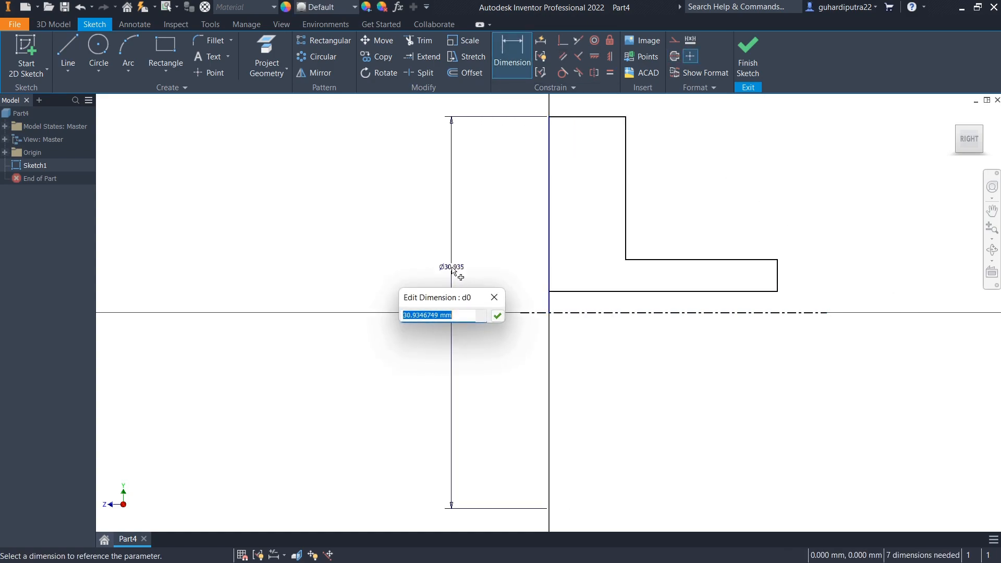
type("46")
left_click(498, 316)
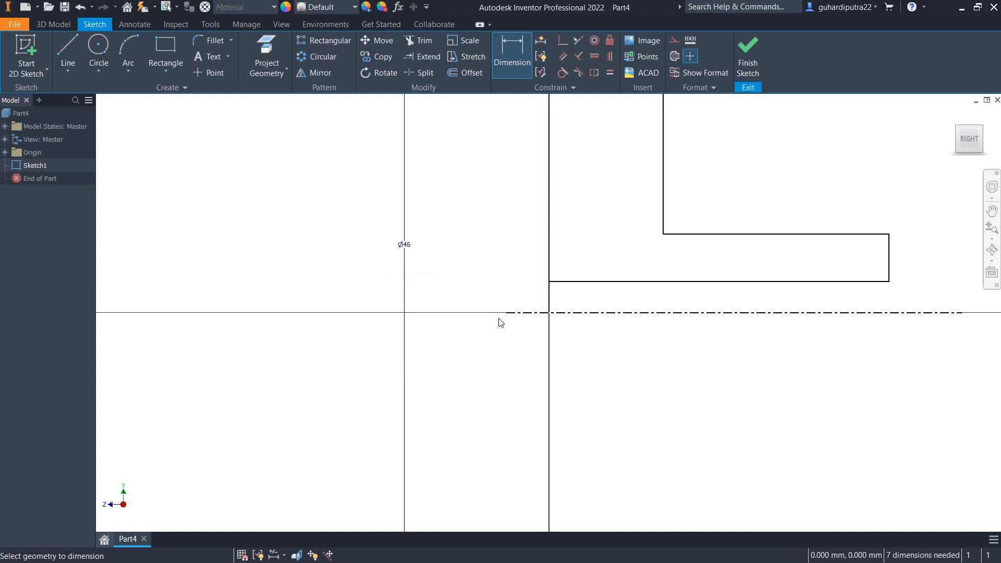
- Dimension the width of the profile's upright section as 5 mm
left_click(992, 228)
mouse_move(883, 297)
left_mouse_down()
mouse_move(782, 391)
mouse_move(789, 355)
mouse_move(788, 369)
left_mouse_up()
right_click(827, 284)
left_click(872, 287)
left_click(521, 55)
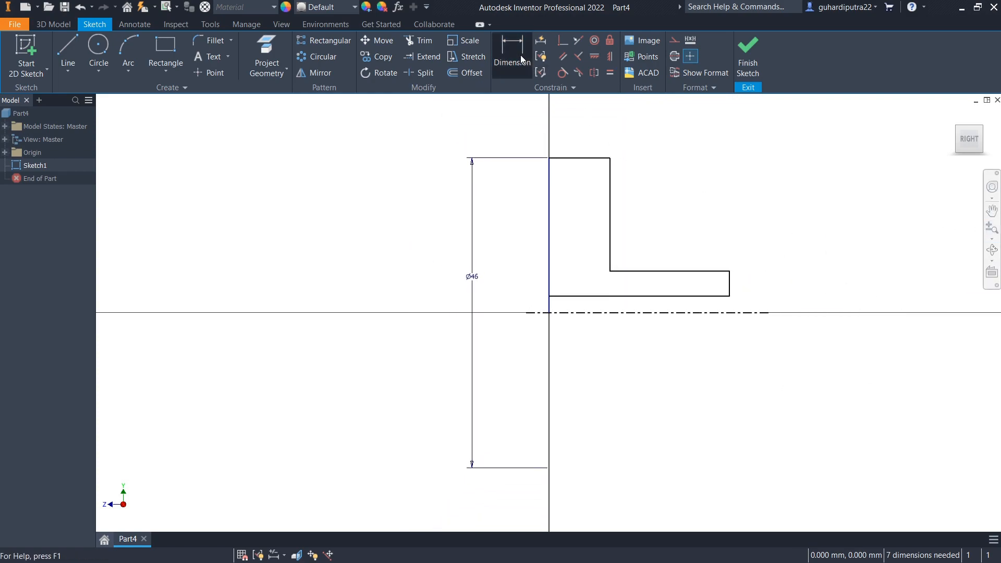
left_click(549, 180)
left_click(610, 197)
left_click(576, 137)
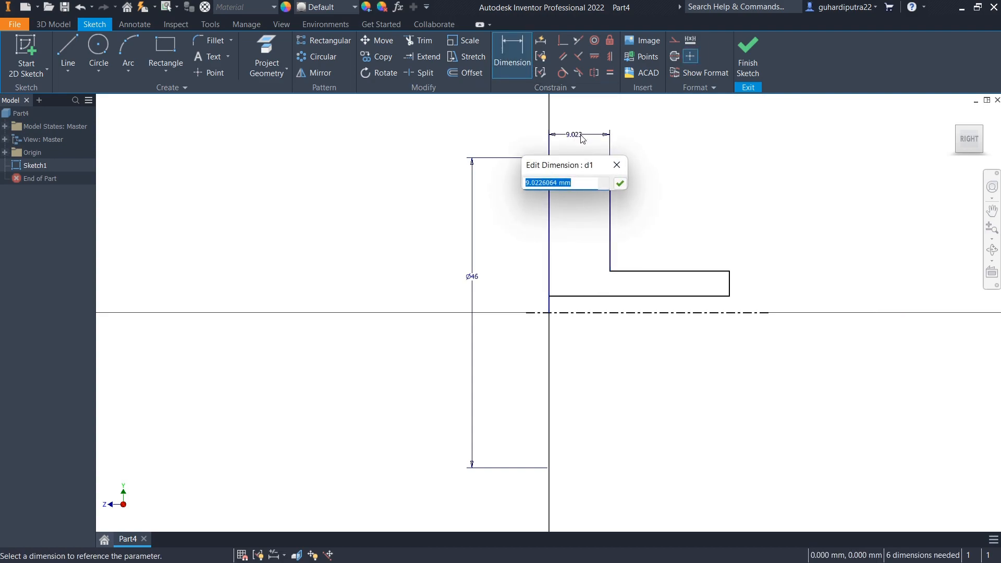
type("5")
left_click(621, 184)
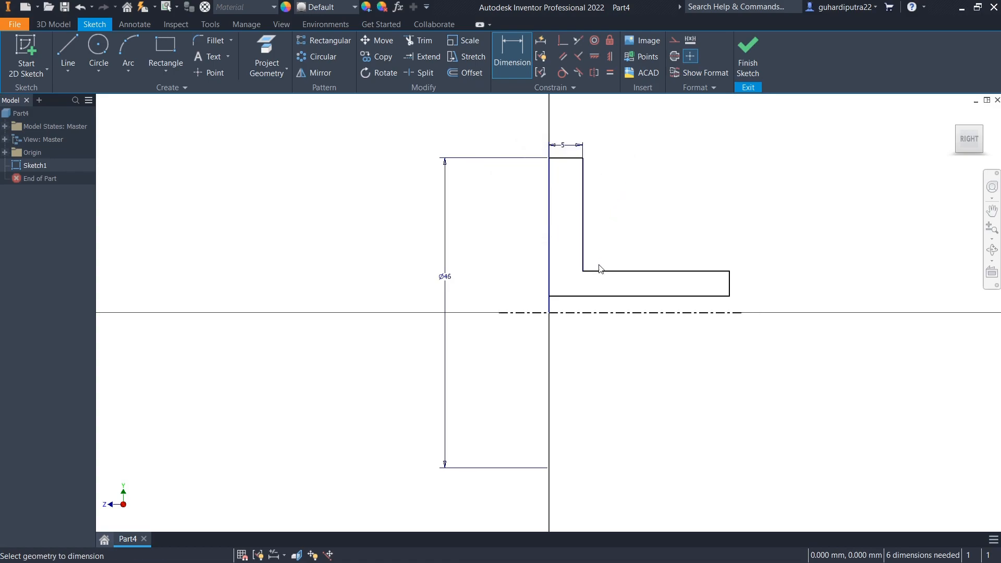
- Dimension the profile's lowest horizontal edge from the centerline as a 5 mm bore diameter
left_click(602, 297)
left_click(599, 312)
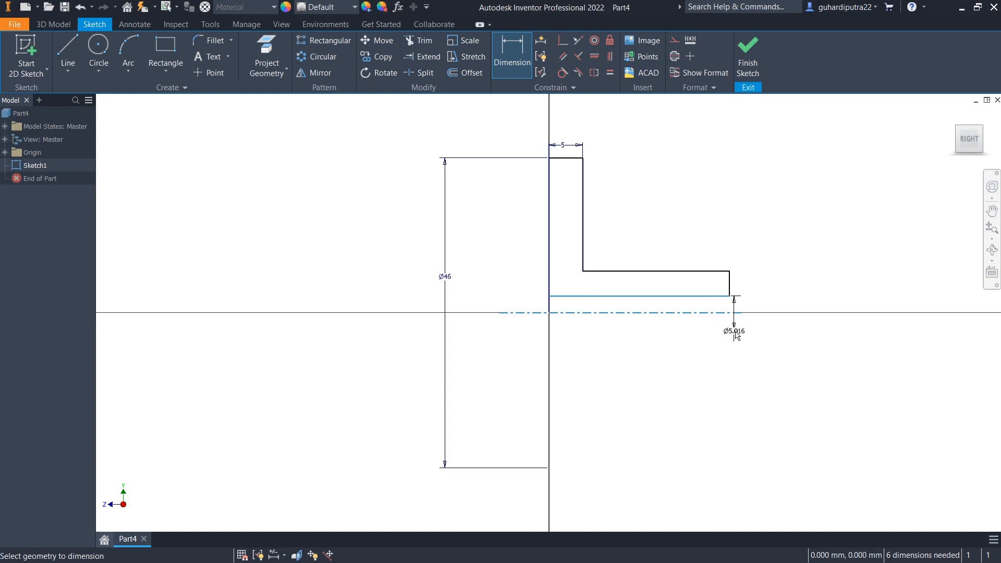
left_click(751, 340)
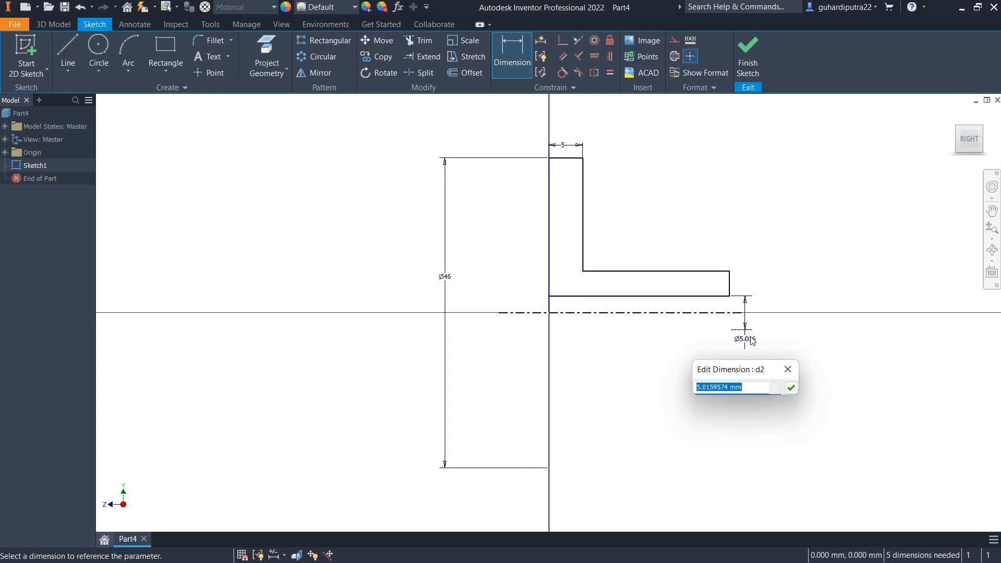
type("5")
key("Return")
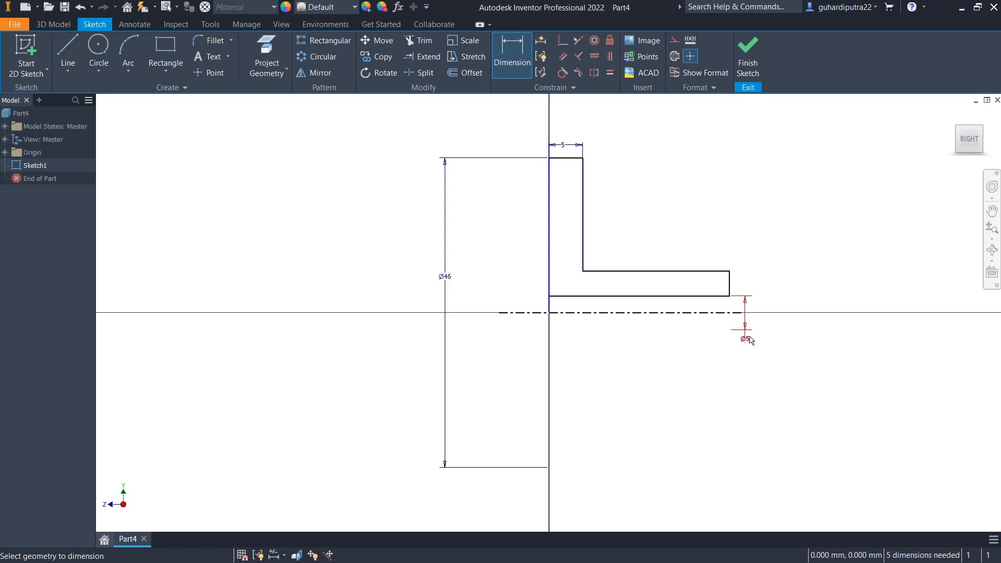
- Dimension the overall length of the profile between its two outer vertical edges as 32 mm
left_click(550, 211)
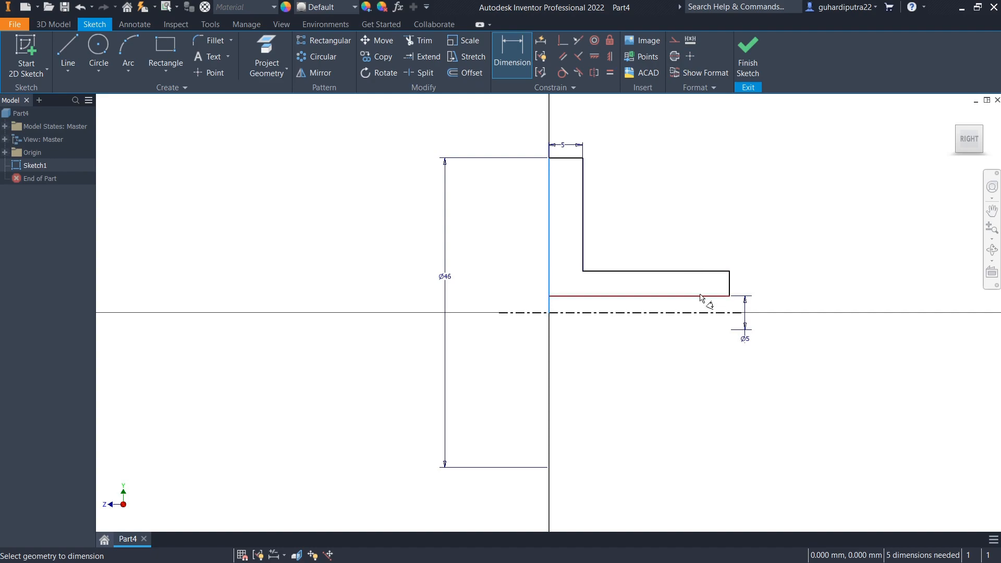
left_click(730, 289)
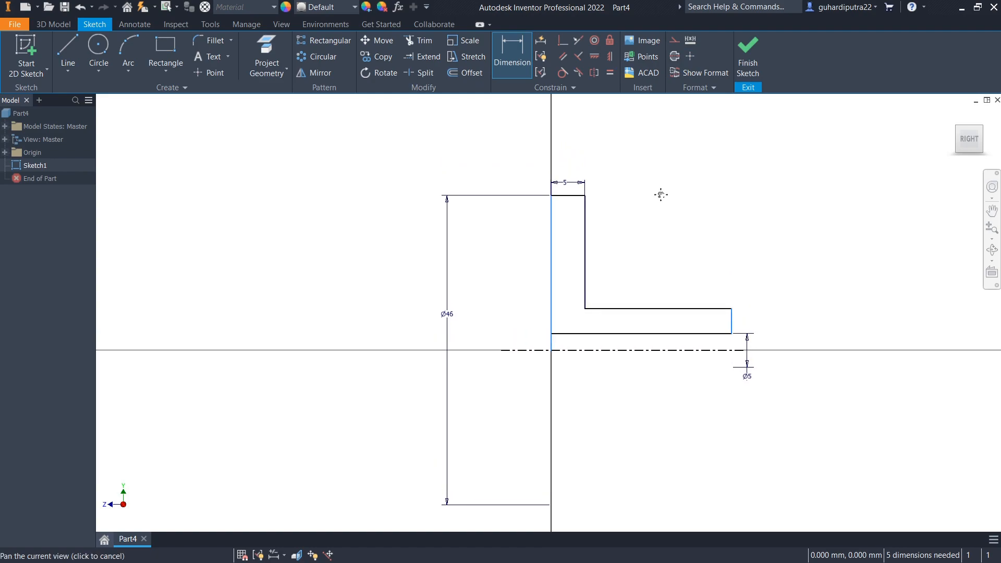
left_click(649, 187)
type("32")
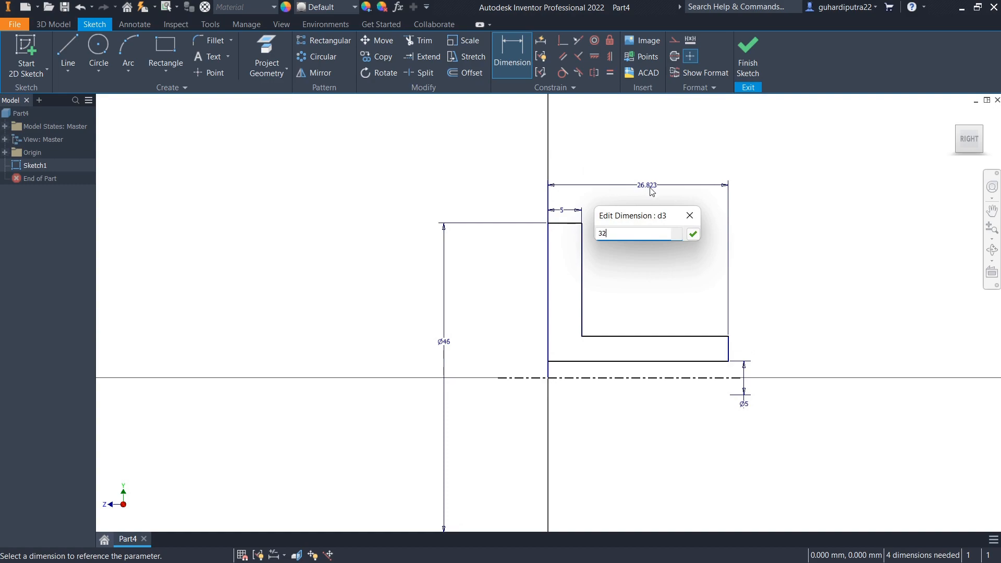
left_click(693, 234)
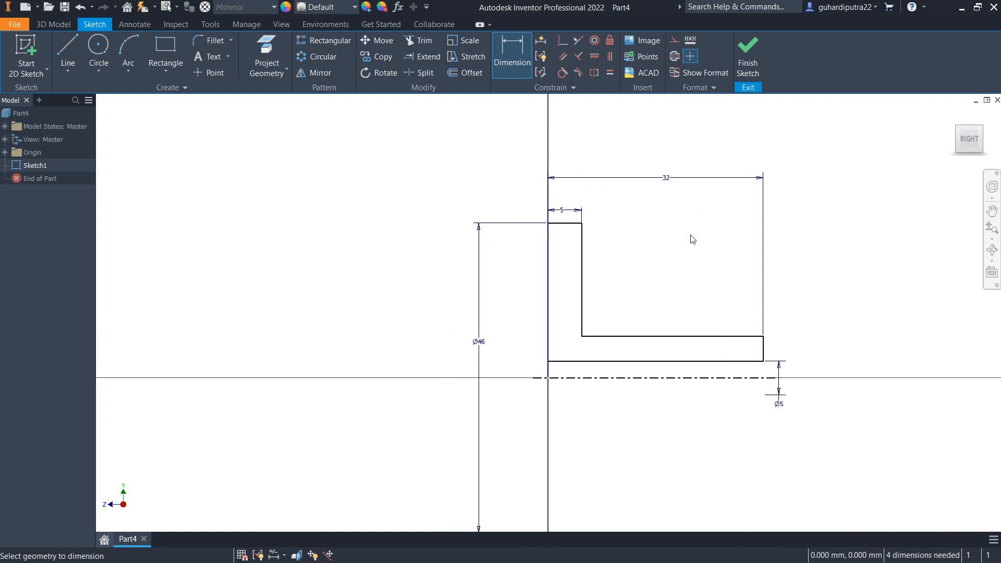
- Dimension the upper edge of the horizontal leg from the centerline as a 16 mm diameter
left_click(719, 336)
left_click(717, 379)
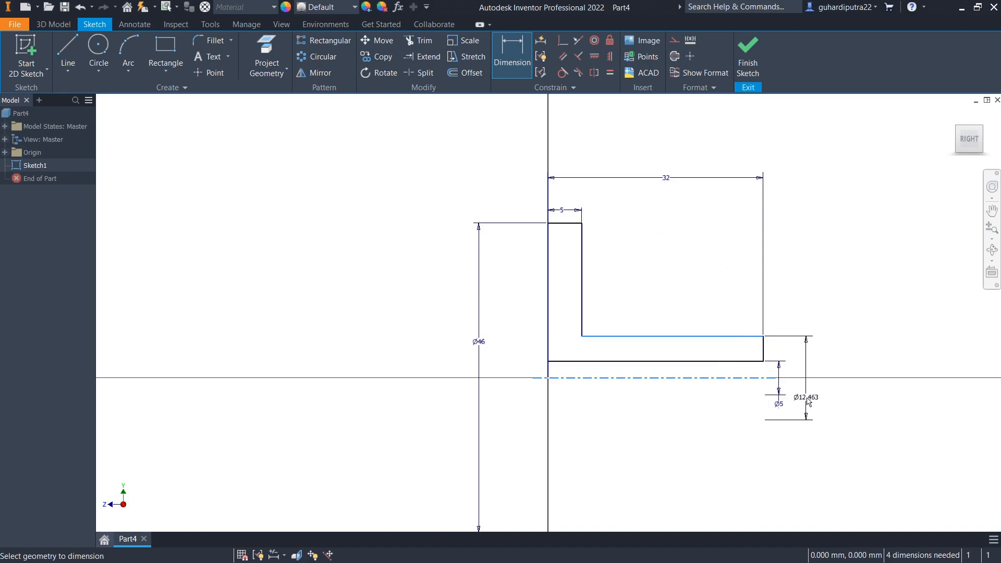
left_click(816, 405)
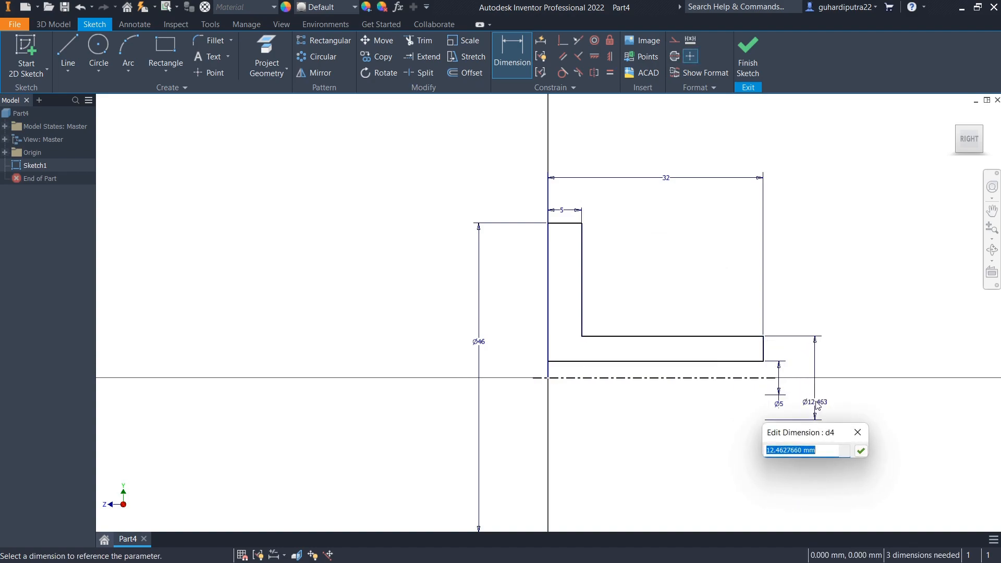
type("16")
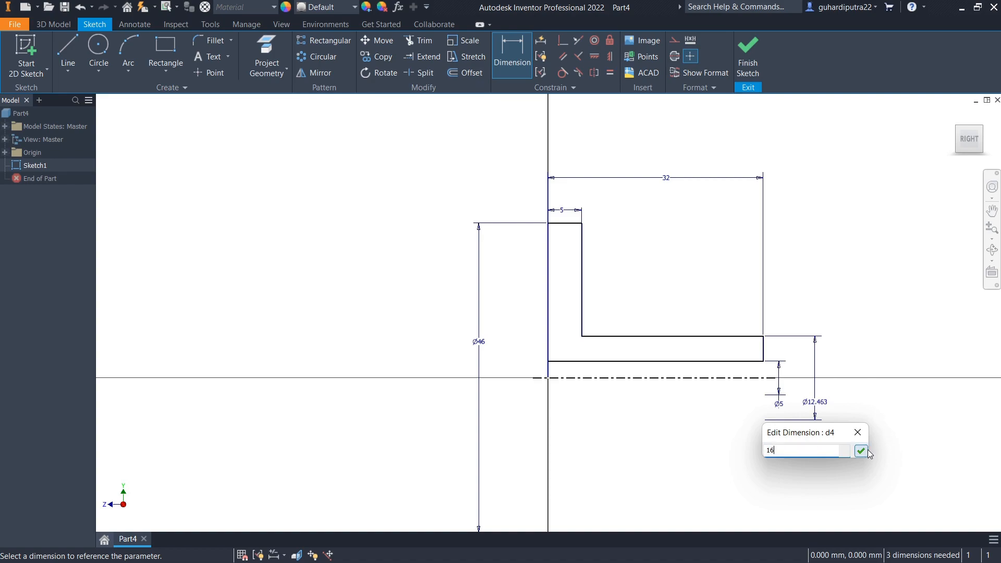
left_click(865, 450)
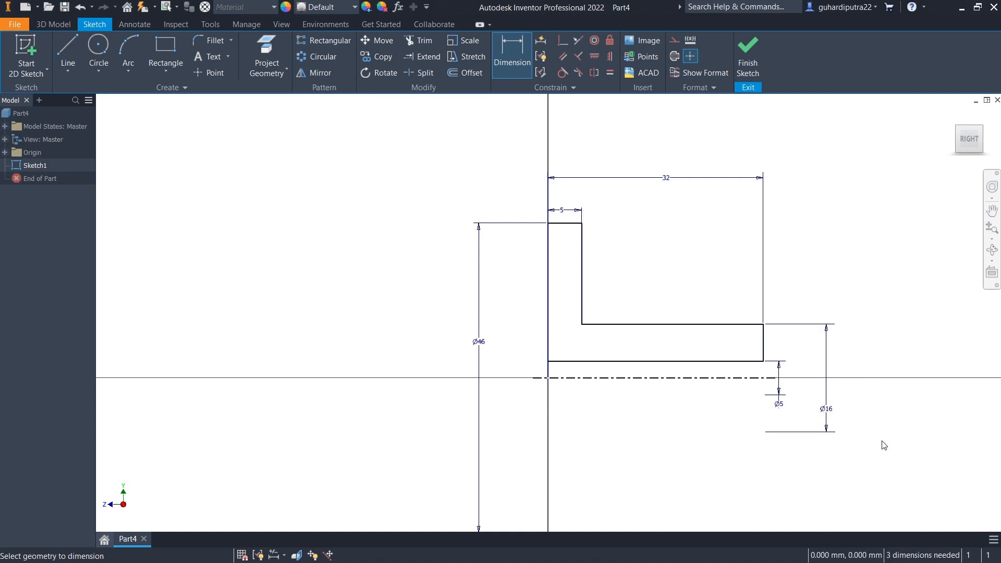
- Chamfer both top corners of the upright section with an equal distance of 0.5 mm
mouse_move(897, 381)
middle_mouse_down()
mouse_move(896, 391)
mouse_move(897, 358)
middle_mouse_up()
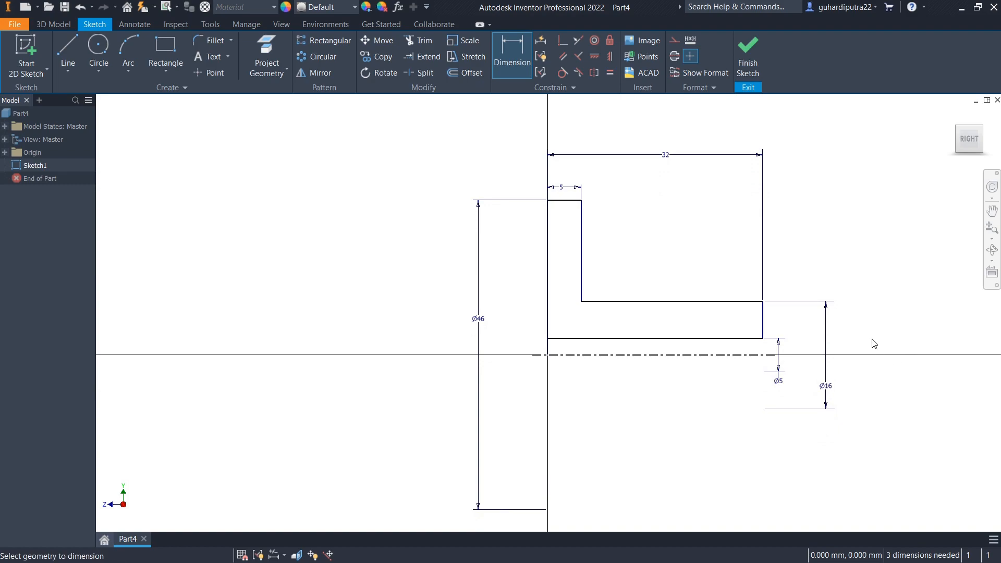
left_click(231, 41)
left_click(223, 84)
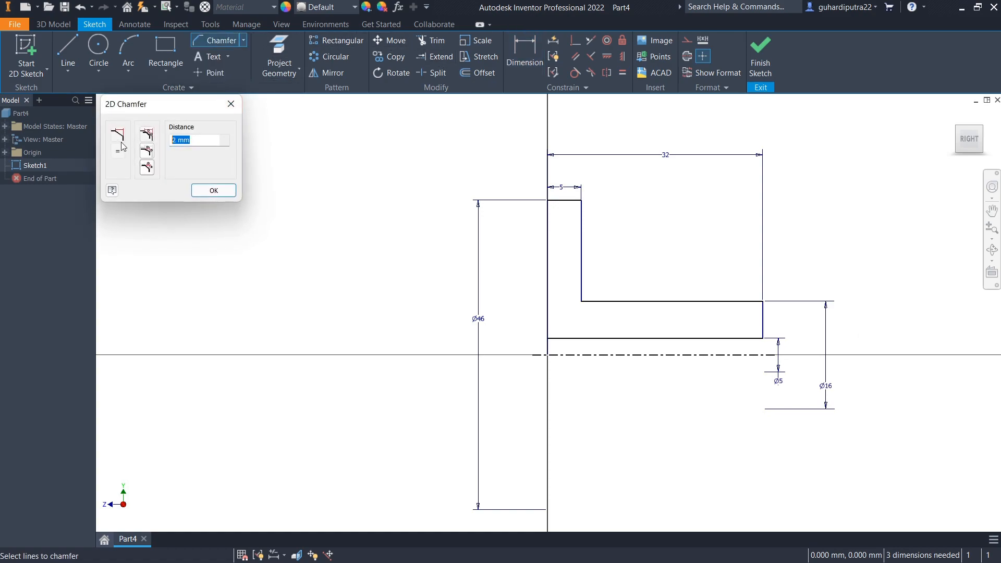
type("0.5")
left_click(581, 223)
left_click(573, 201)
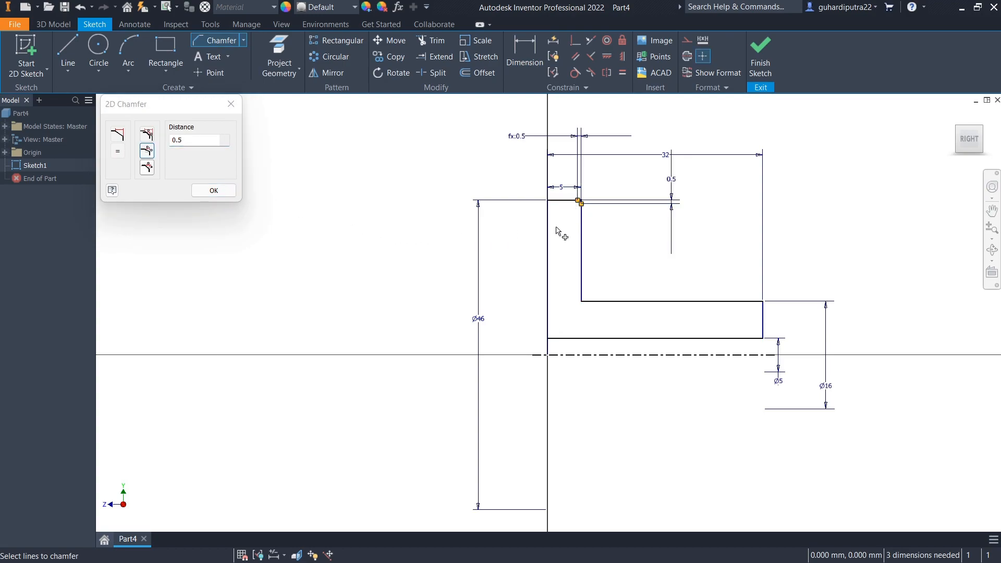
left_click(550, 215)
left_click(553, 201)
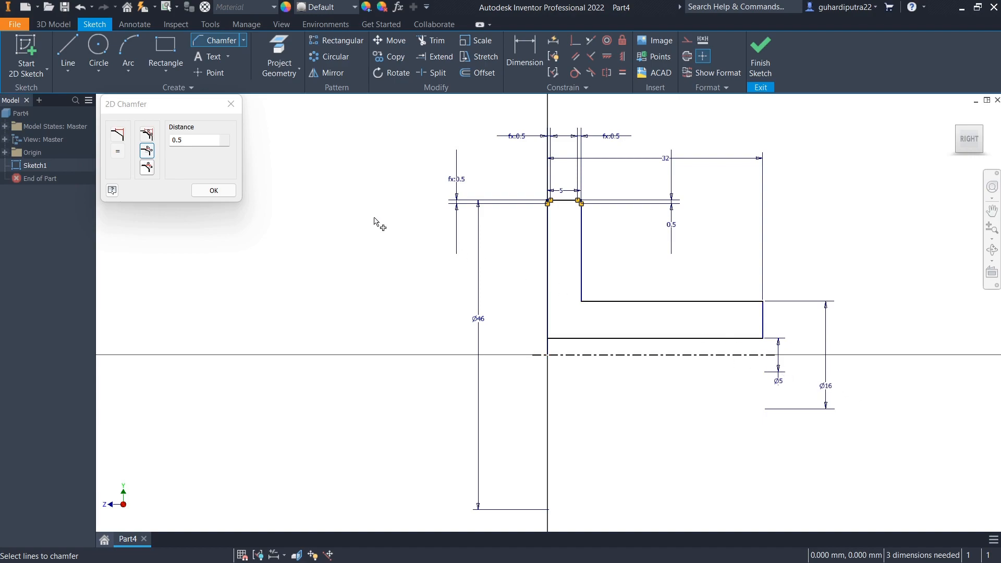
left_click(214, 190)
- Finish the profile sketch and revolve the L-shaped profile a full 360 degrees about the centerline
mouse_move(592, 264)
middle_mouse_down()
mouse_move(569, 236)
mouse_move(577, 265)
middle_mouse_up()
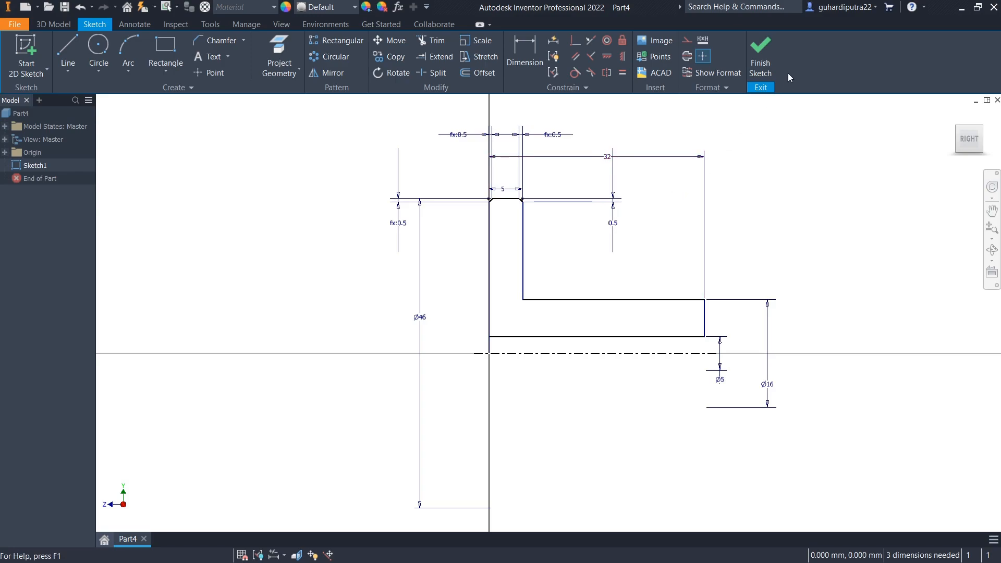
left_click(760, 55)
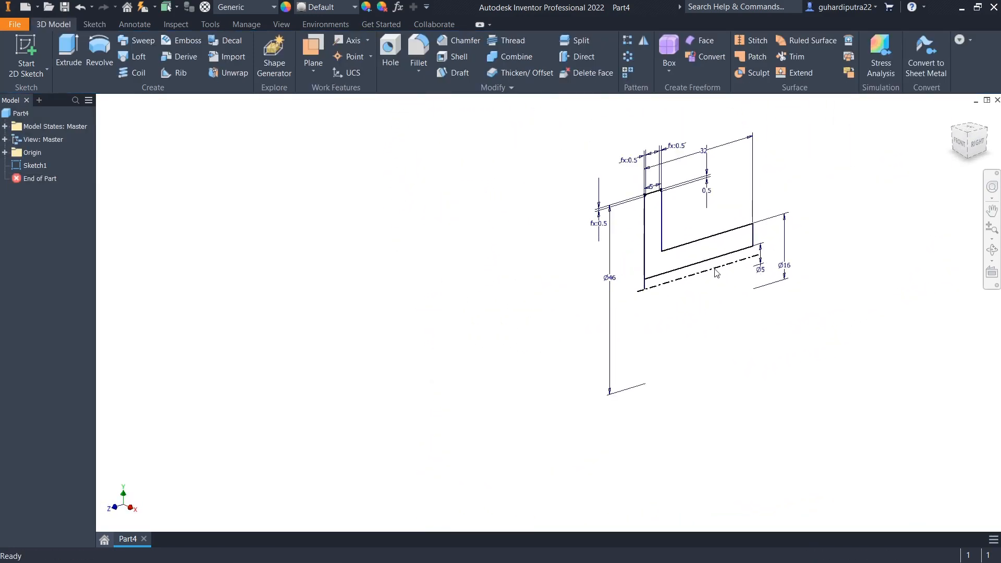
left_click(97, 52)
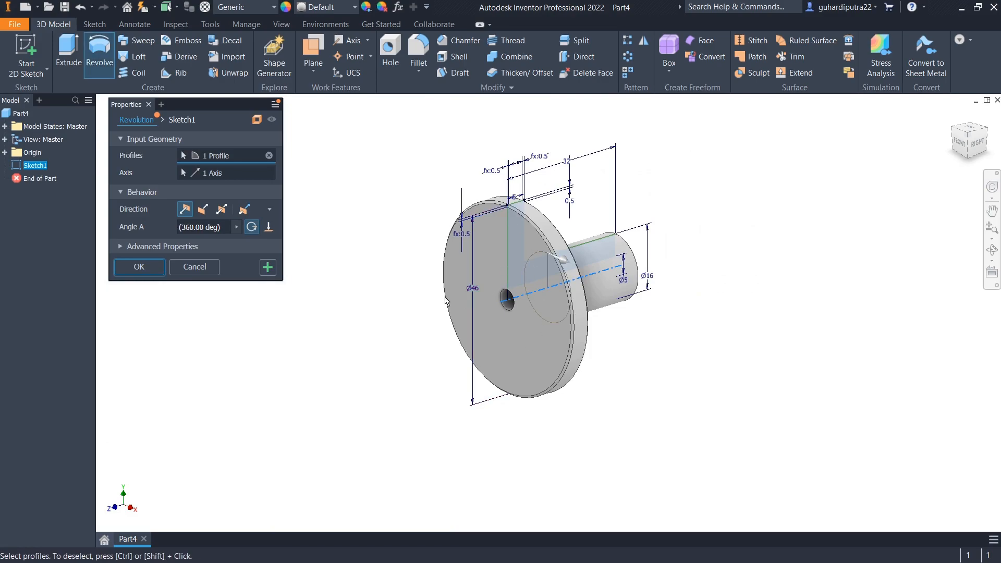
left_click(986, 127)
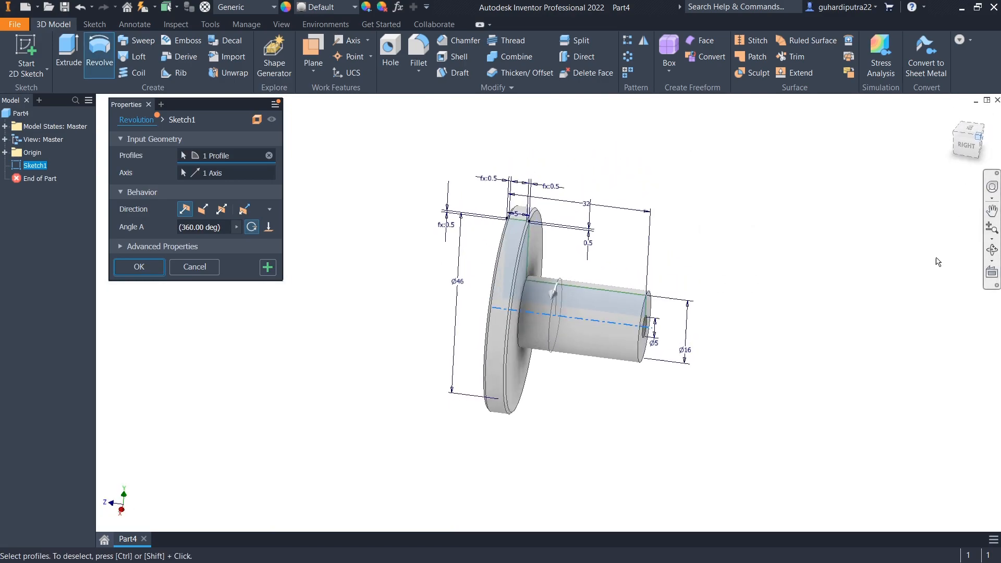
middle_click_drag(735, 356, 560, 278, "shift")
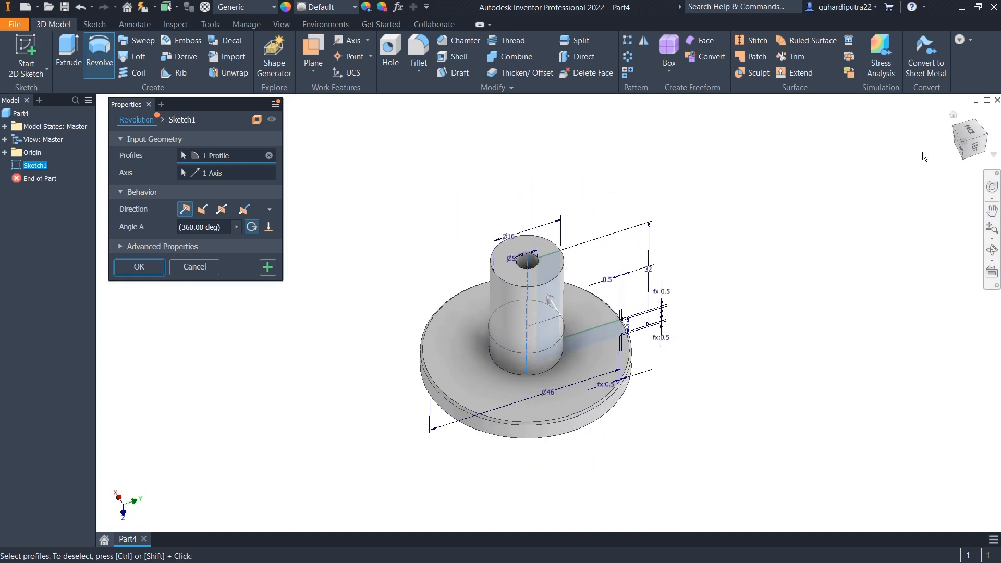
left_click(953, 115)
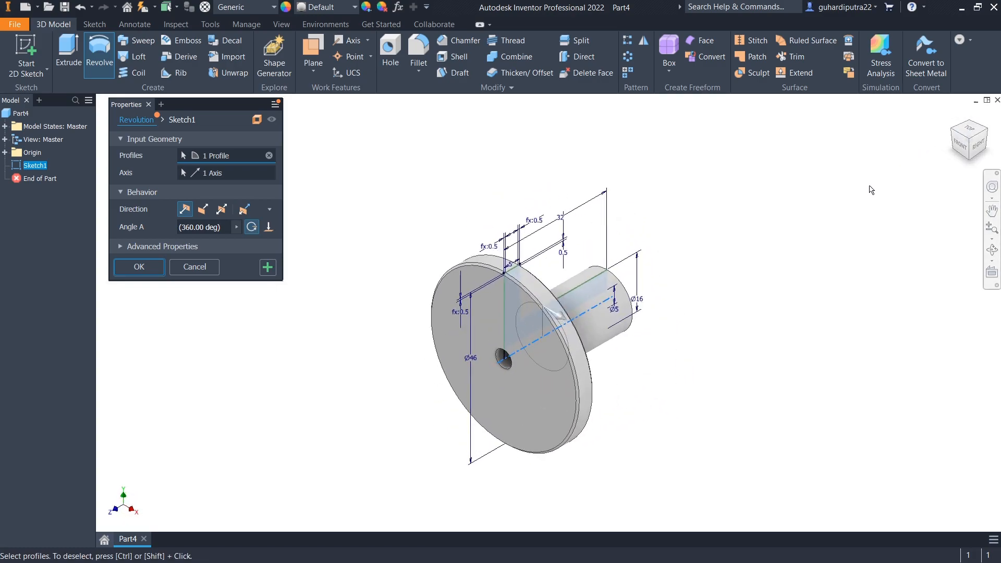
left_click(139, 267)
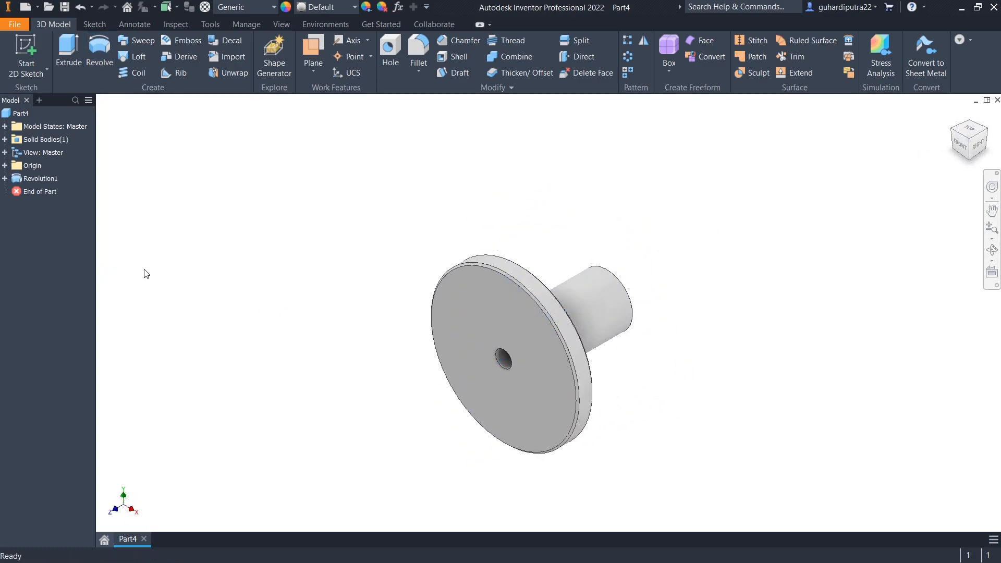
- Start a sketch on the flange's hub-side face and place a point vertically above the bore, about 14.9 mm from its center
left_click(986, 128)
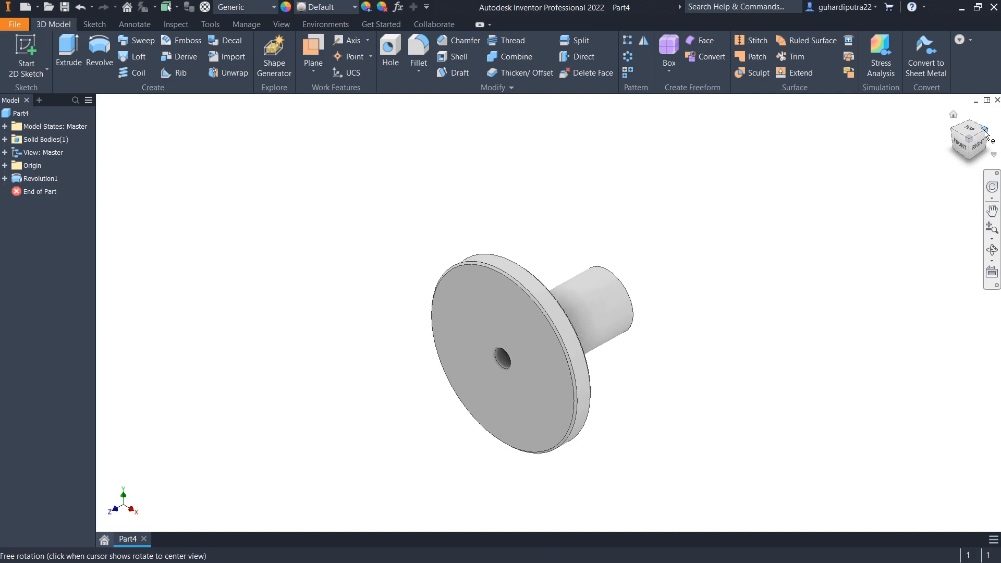
left_click(524, 244)
left_click(603, 239)
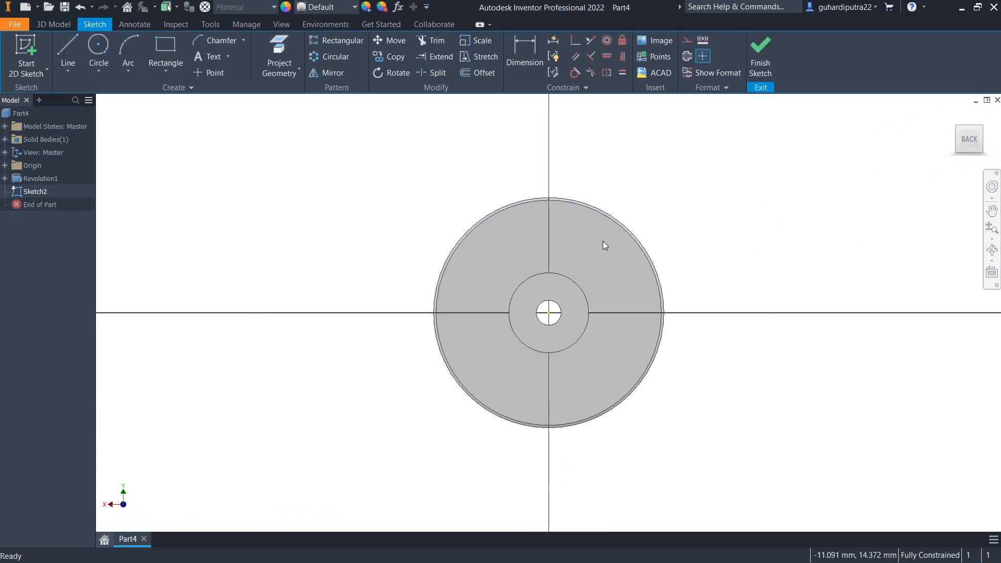
left_click(204, 72)
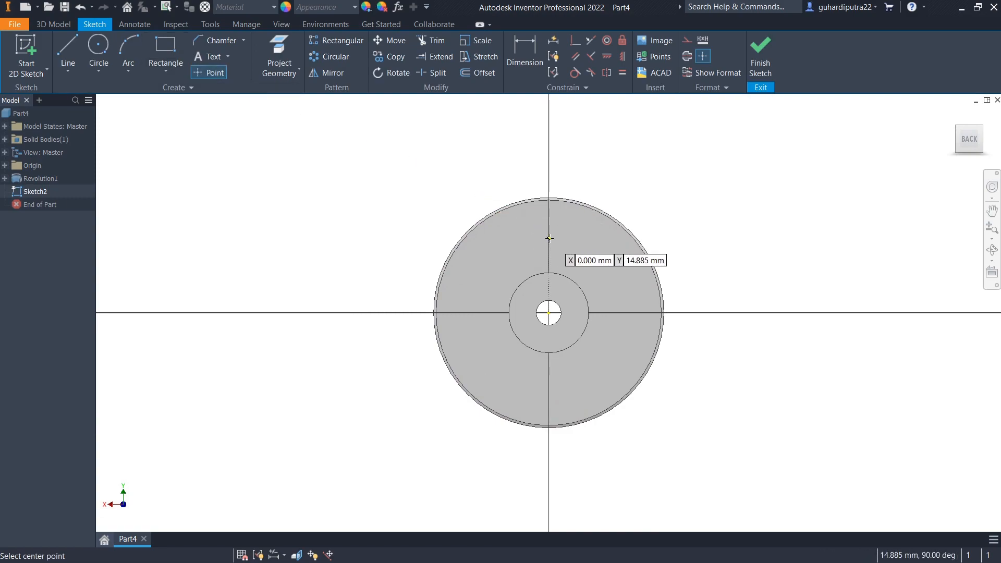
right_click(637, 204)
left_click(676, 206)
- Dimension the point 15 mm vertically from the bore center and finish the sketch
left_click(525, 55)
left_click(551, 314)
left_click(549, 238)
left_click(699, 271)
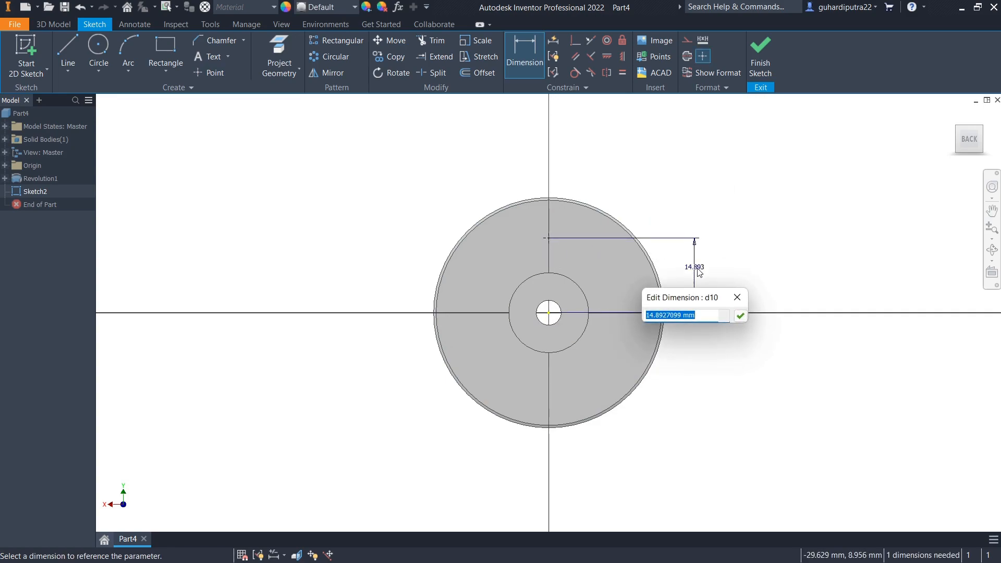
type("15")
key("Return")
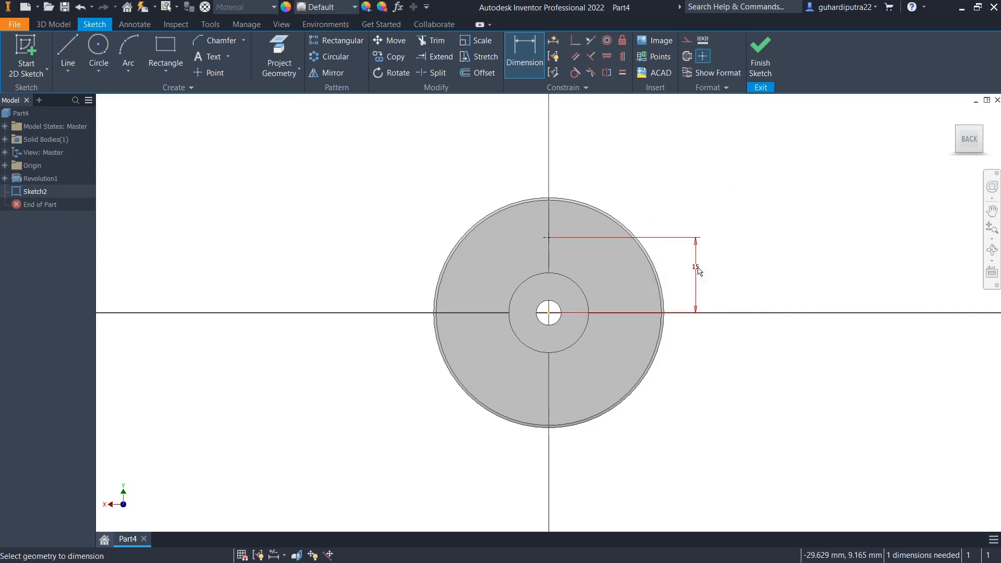
left_click(760, 59)
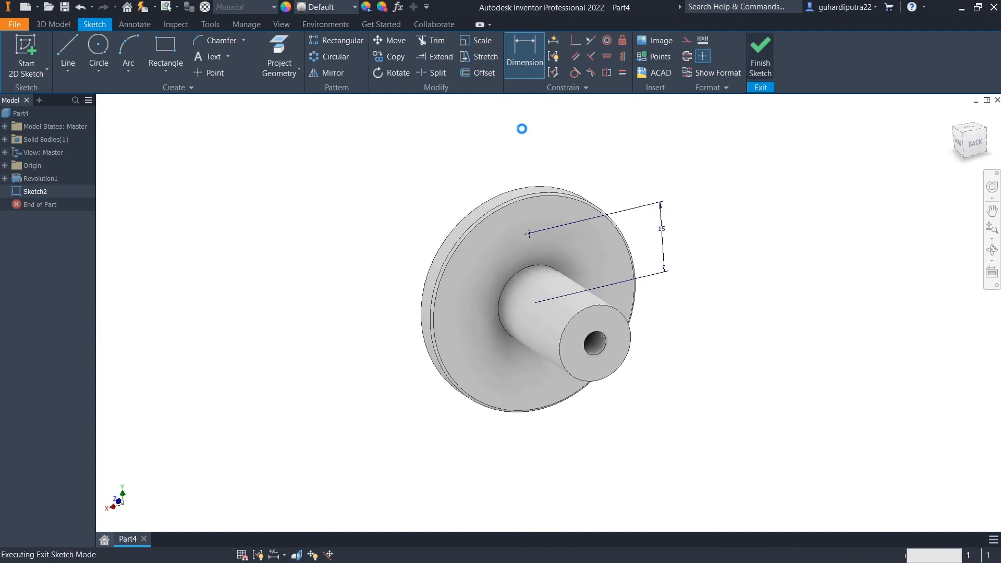
- Set up a countersunk Hole at the sketch point with 9 mm countersink diameter, 5 mm depth and 7 mm hole diameter
left_click(391, 49)
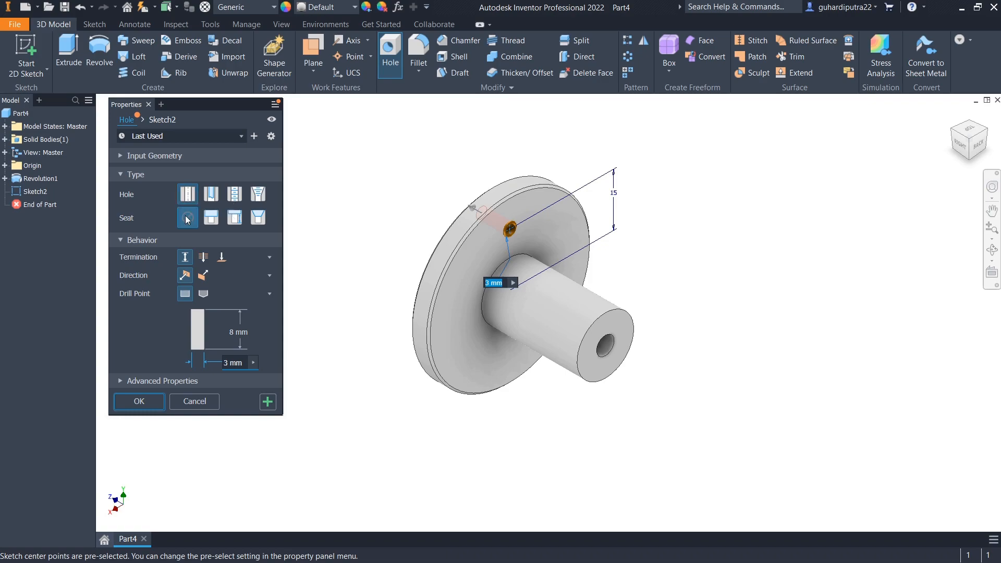
left_click(256, 219)
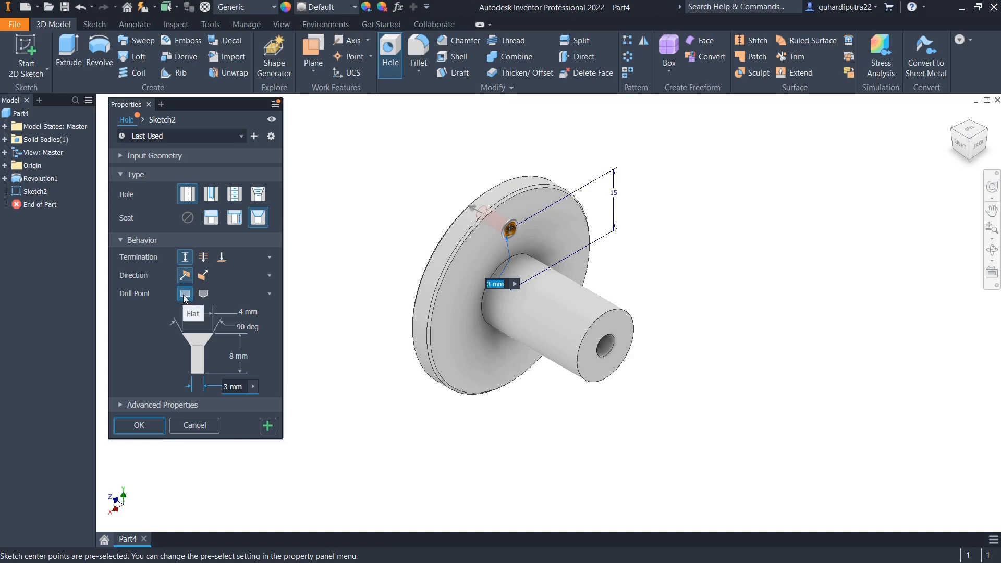
left_click(248, 312)
type("9")
left_click(235, 356)
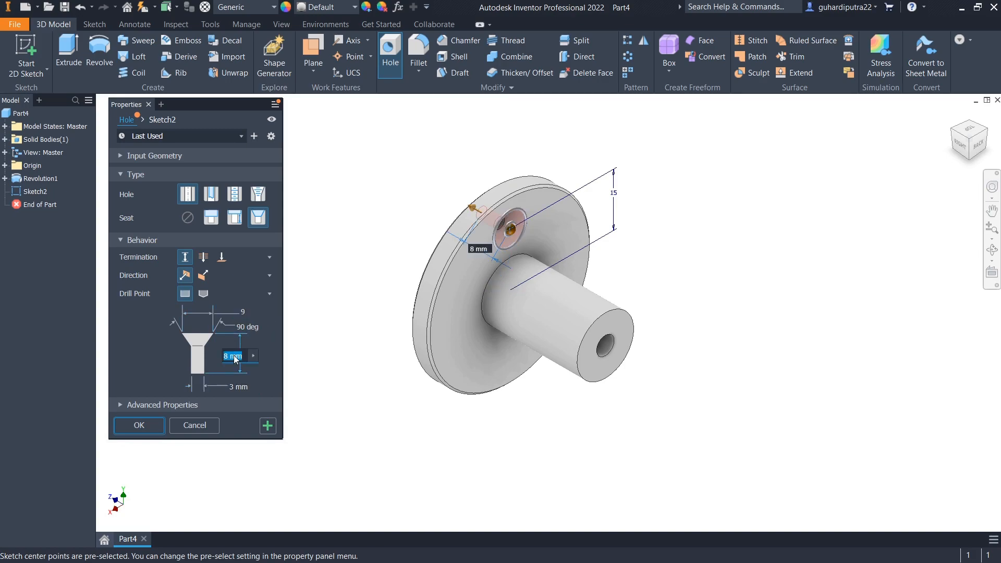
type("5")
left_click(240, 387)
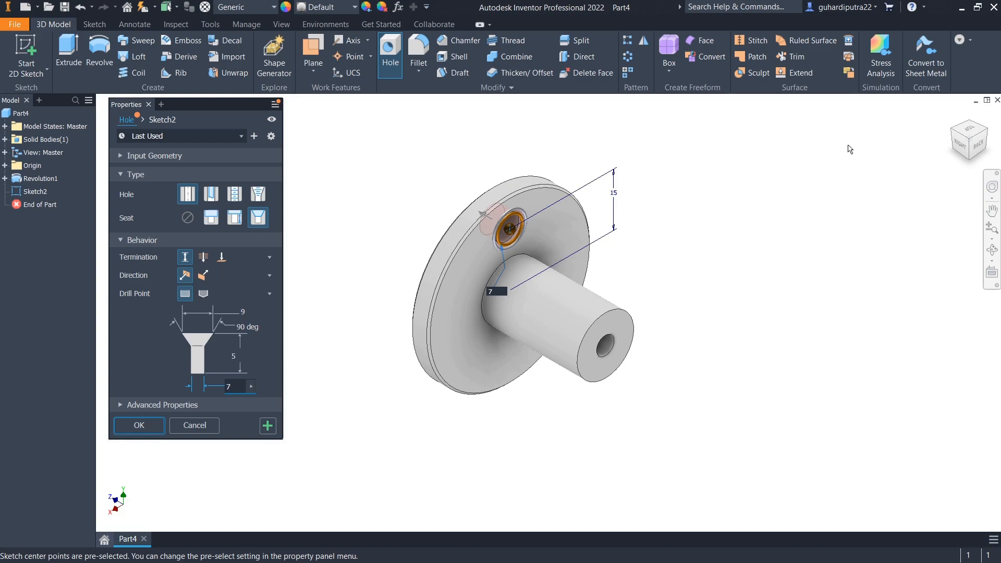
- Check the countersunk hole preview from both sides of the flange and create the hole
left_click(952, 128)
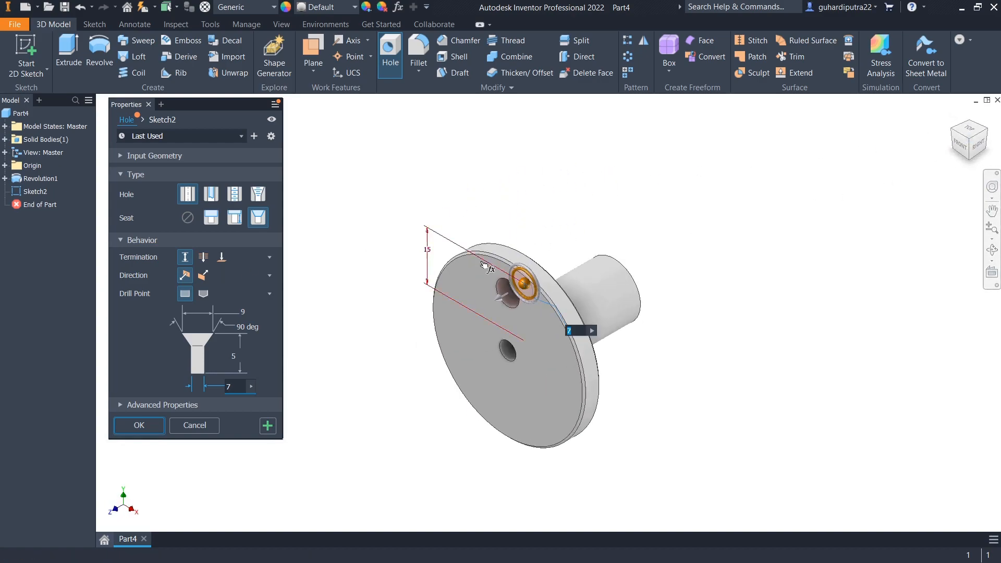
scroll(477, 302, "up", 5)
scroll(580, 269, "down", 5)
middle_click_drag(605, 285, 606, 338, "shift")
left_click(956, 142)
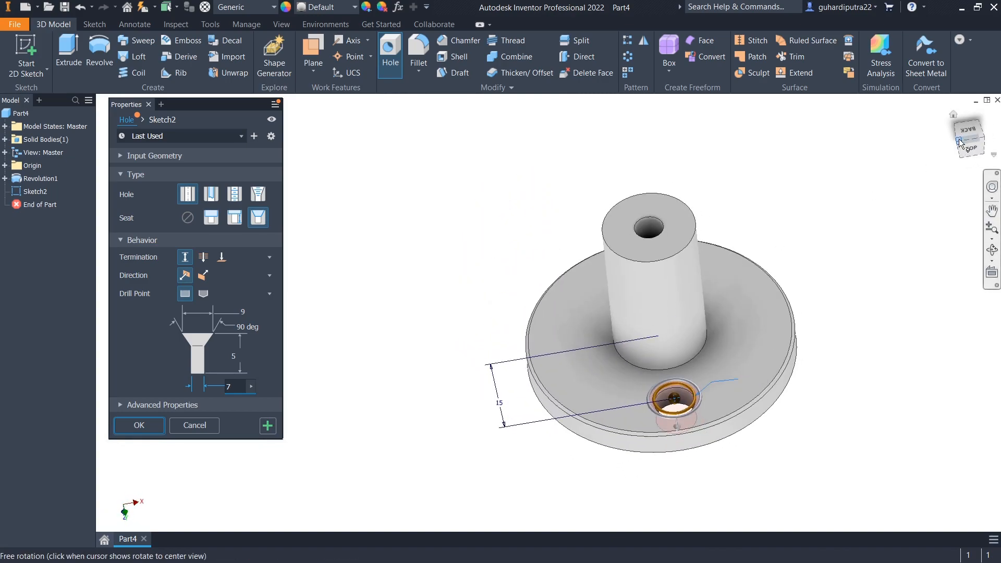
scroll(535, 411, "up", 5)
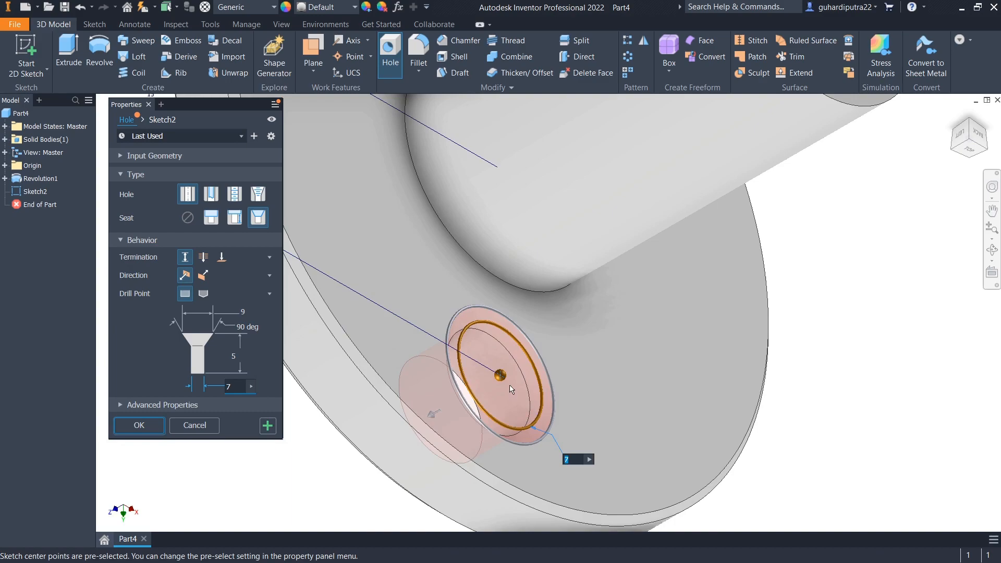
scroll(511, 391, "down", 5)
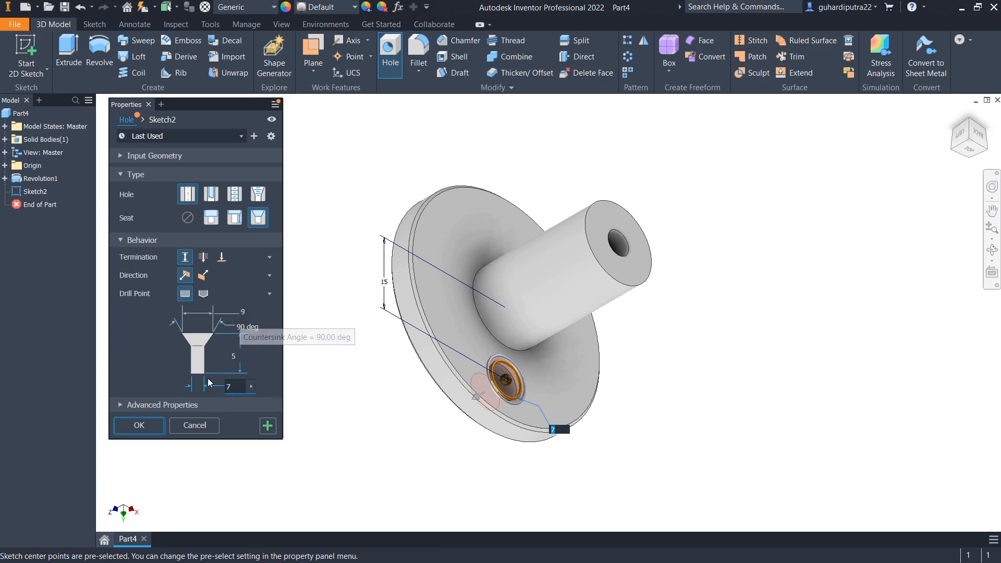
left_click(151, 425)
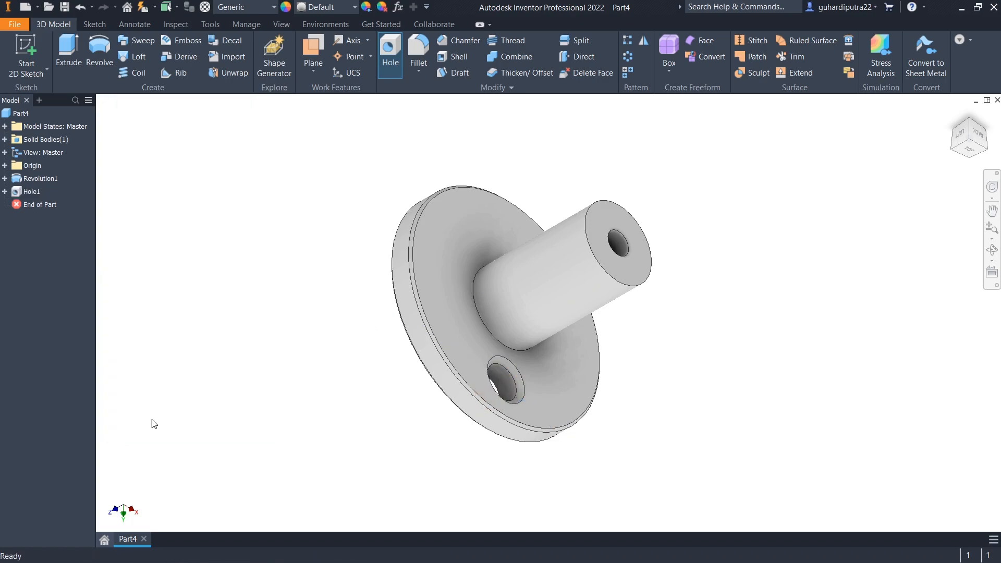
- Assign the material Brass, Soft Yellow to the whole part
middle_click_drag(513, 375, 333, 264, "shift")
left_click(952, 116)
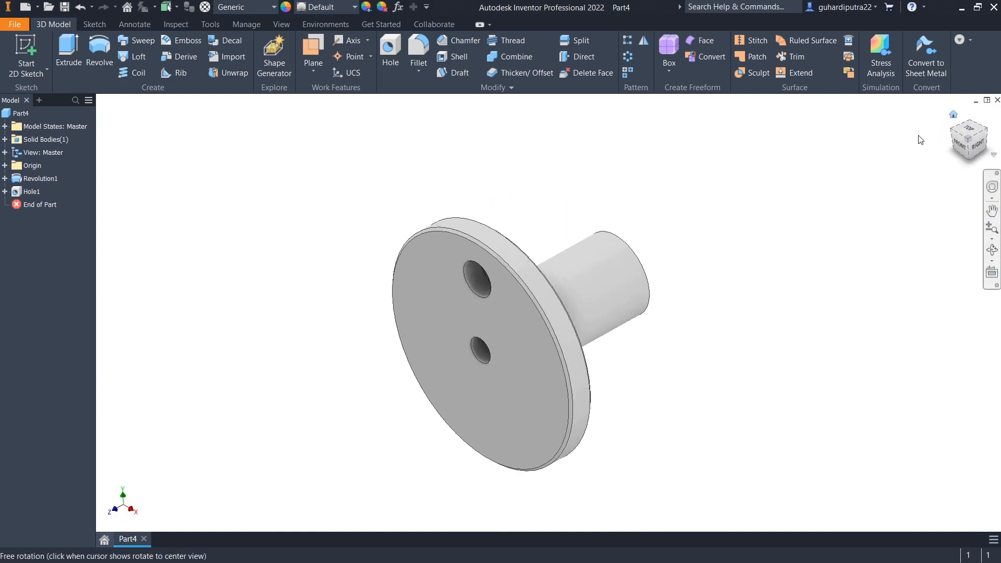
left_click(13, 114)
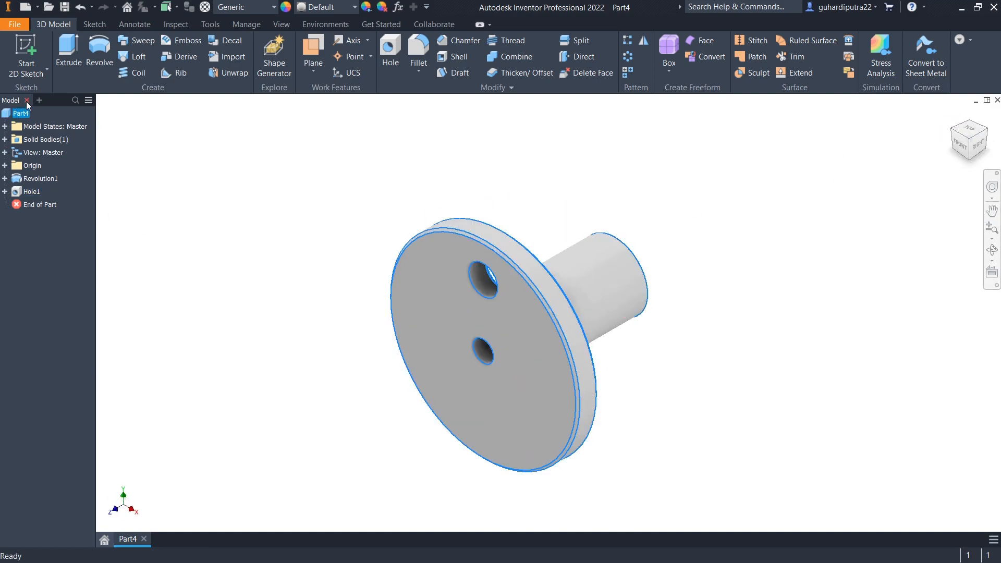
left_click(271, 8)
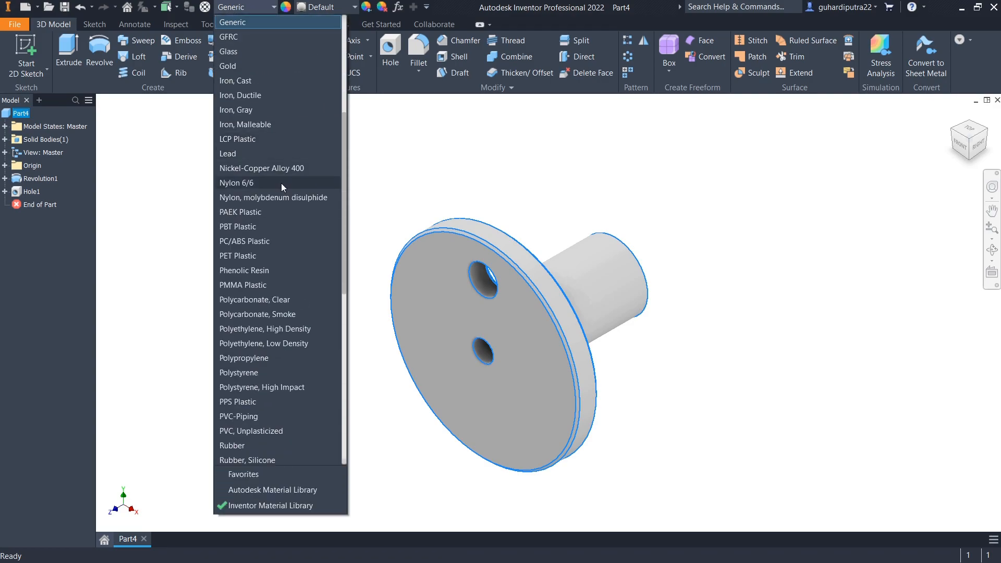
scroll(276, 154, "down", 2)
scroll(277, 143, "up", 8)
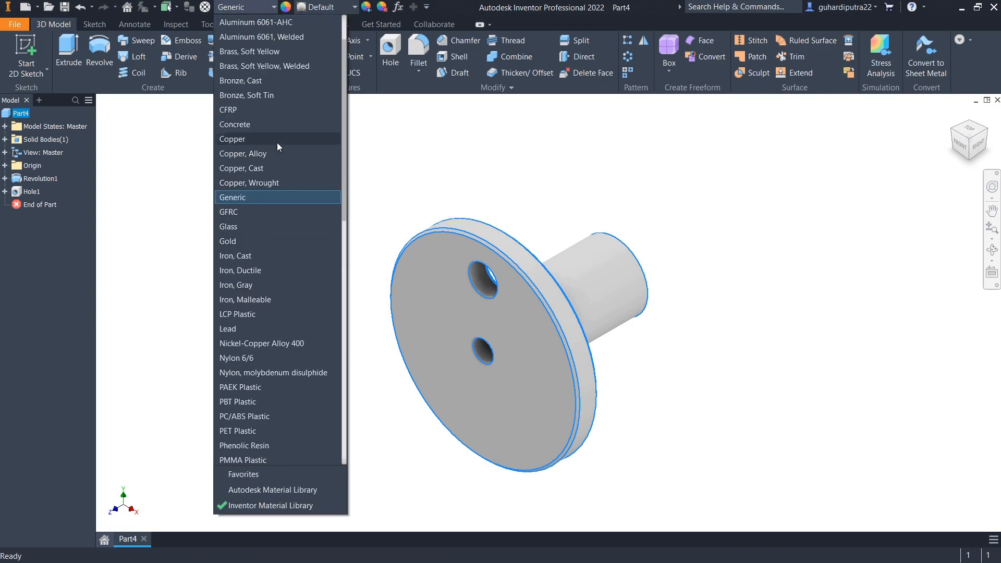
scroll(277, 147, "down", 2)
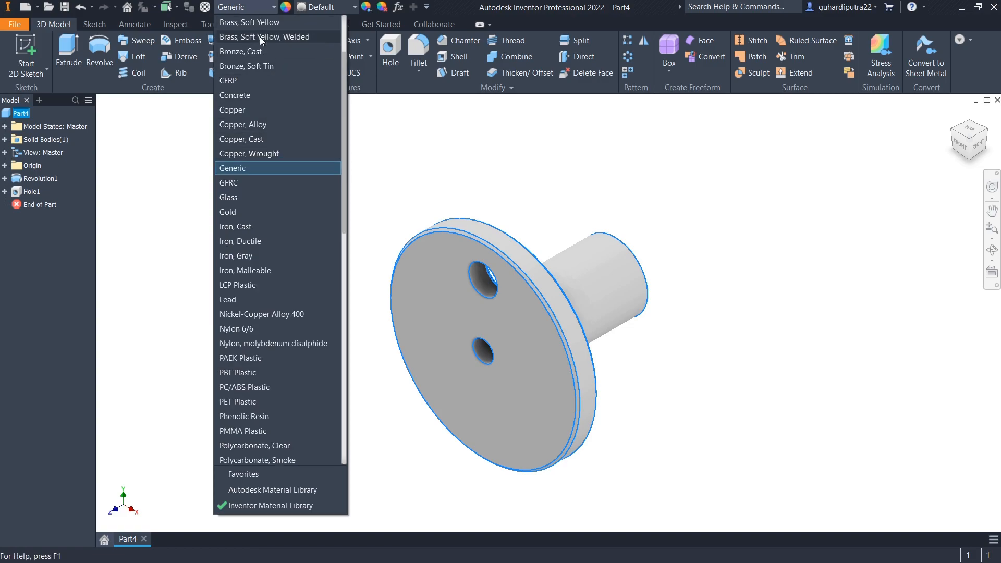
left_click(261, 22)
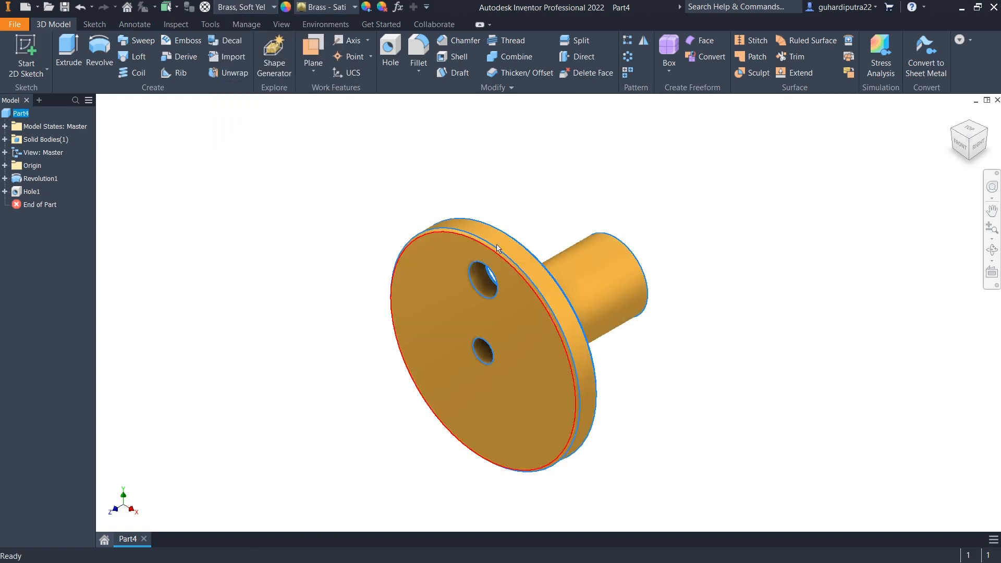
- Show the part from its hub side in an enlarged model window with the surrounding interface hidden
left_click(975, 133)
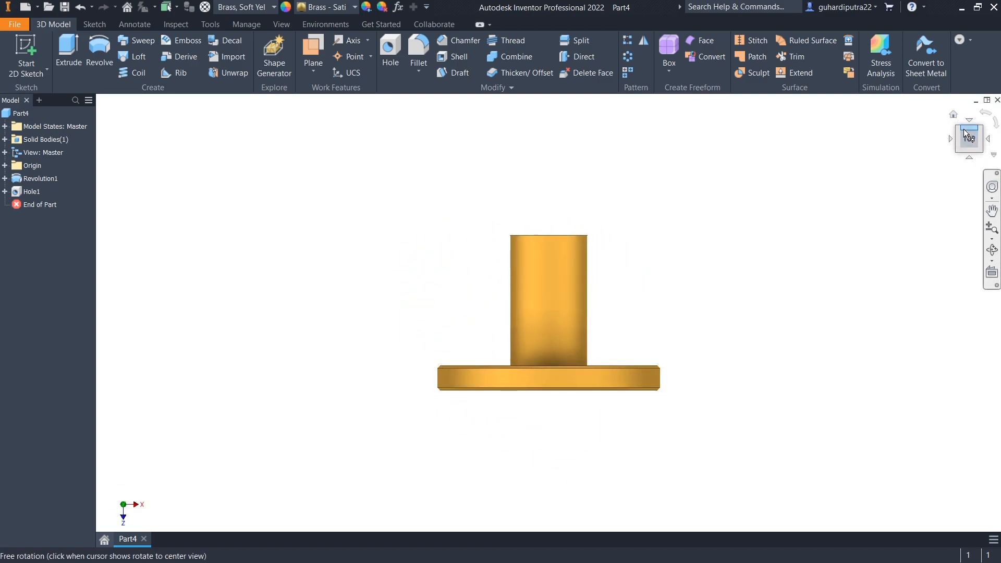
left_click(959, 130)
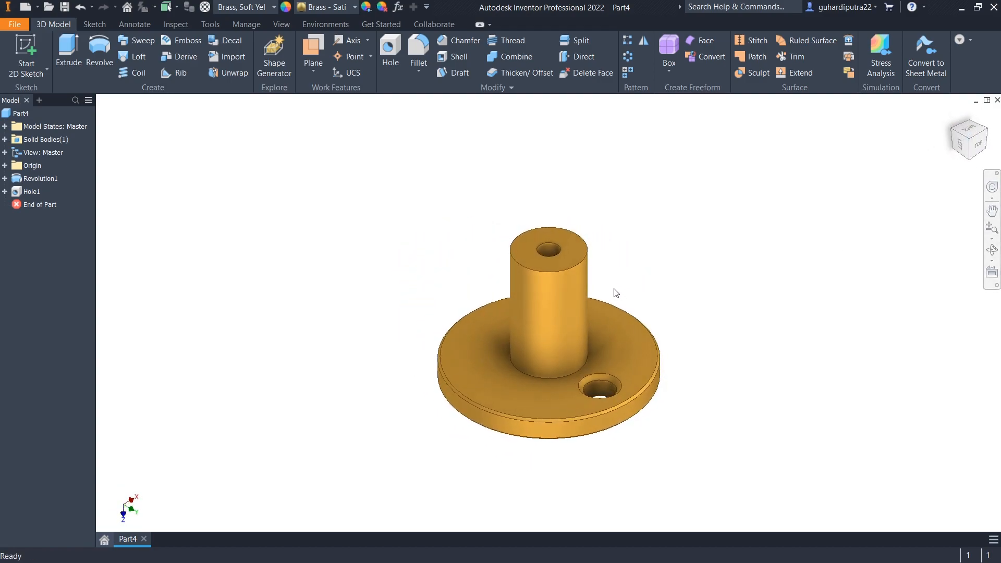
left_click(278, 25)
left_click(561, 52)
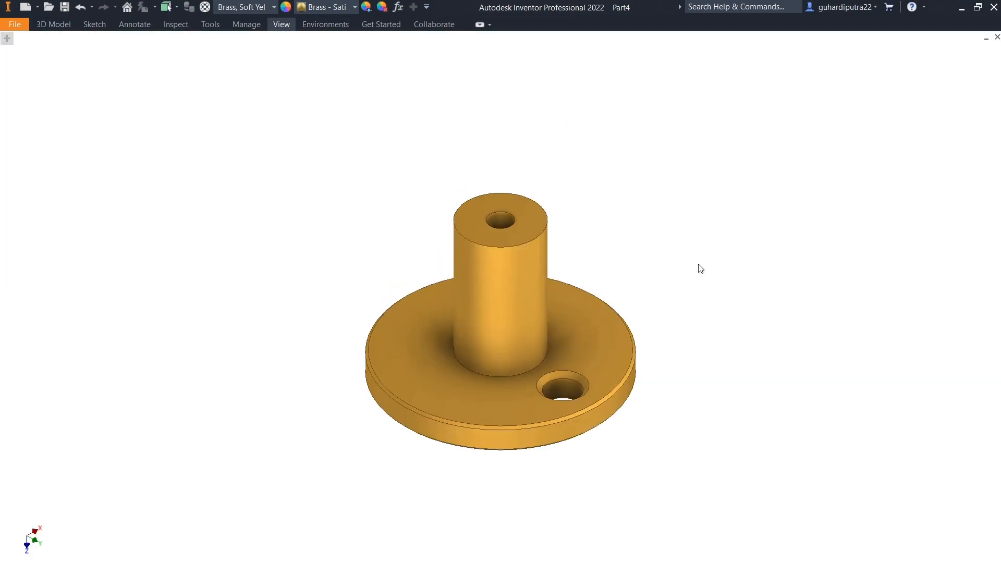
- Examine the hub, bore, flange and countersunk hole of the brass part up close from several angles
left_click(992, 169)
mouse_move(875, 197)
left_mouse_down()
mouse_move(875, 210)
mouse_move(877, 202)
left_mouse_up()
middle_click_drag(860, 213, 871, 183)
right_click(871, 183)
left_click(914, 187)
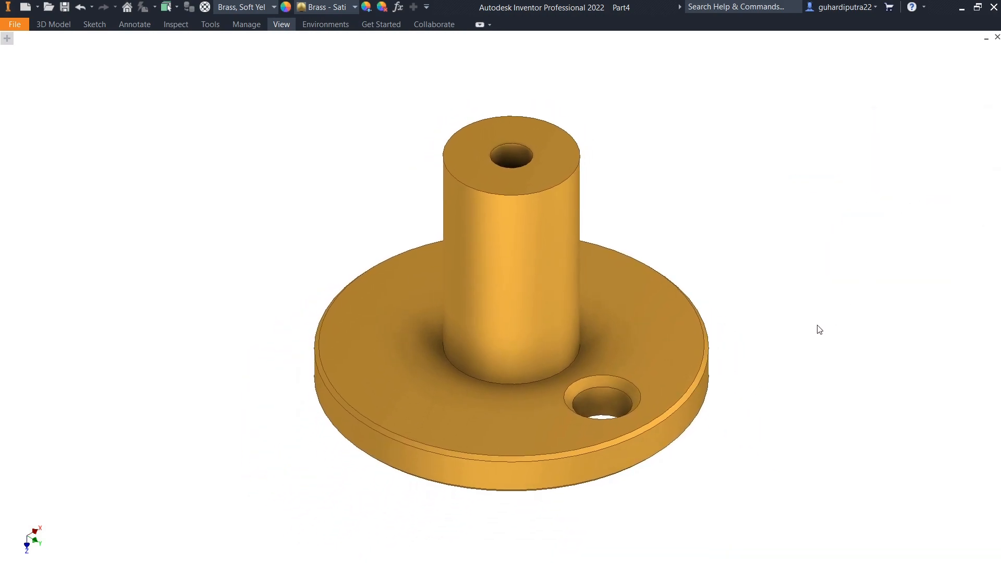
middle_click_drag(819, 329, 496, 281, "shift")
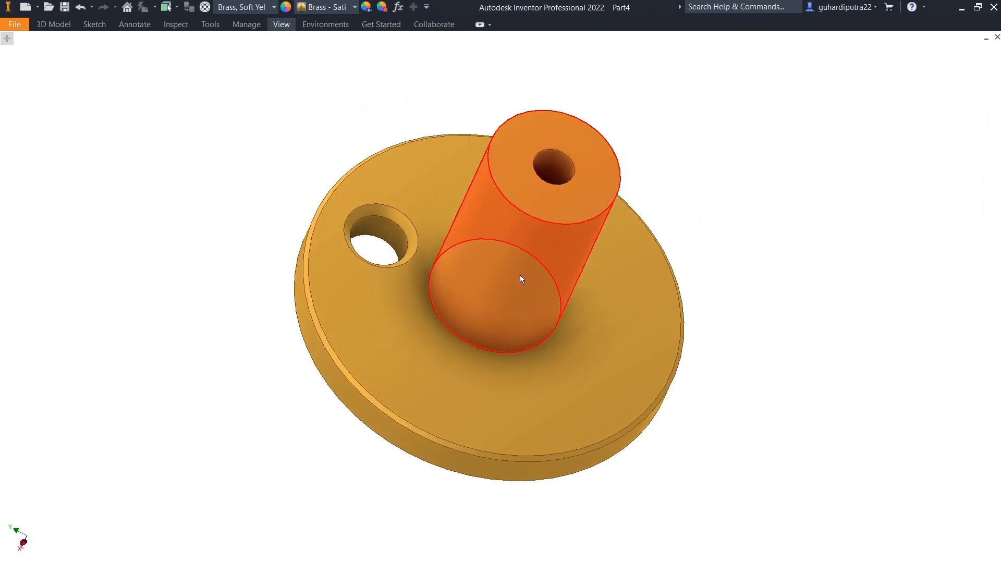
left_click(953, 51)
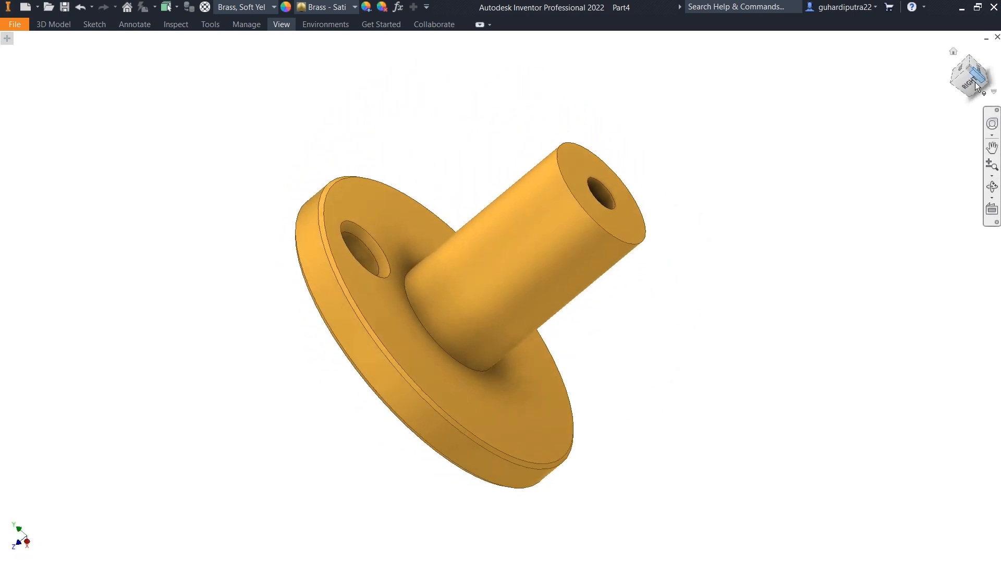